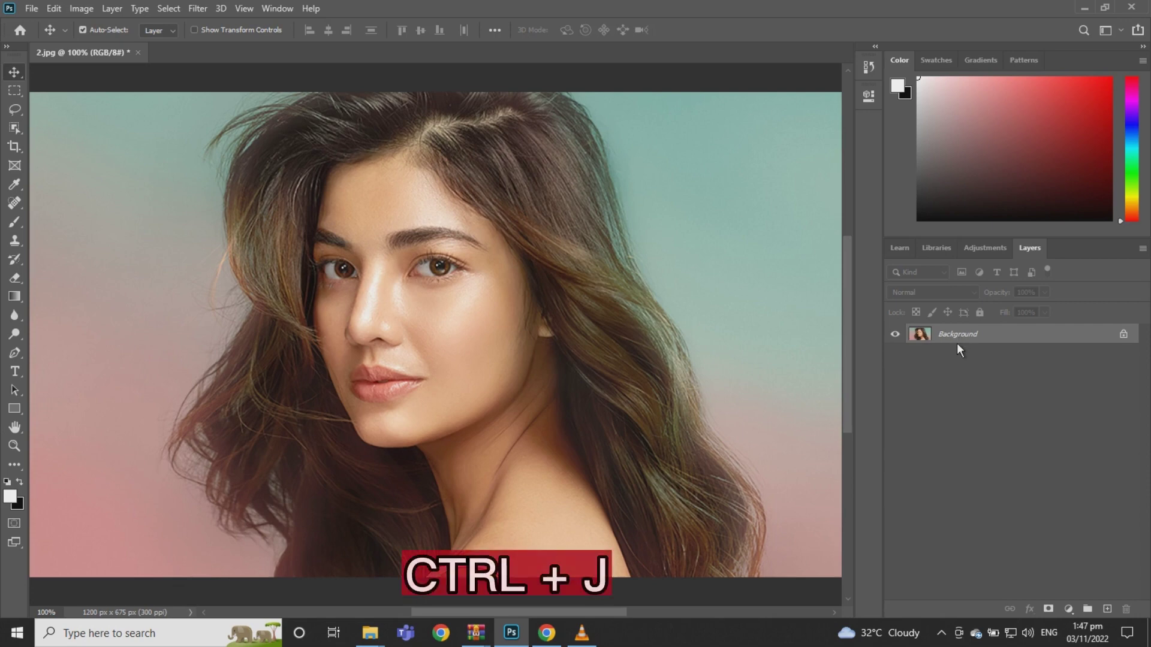
# Duplicate the Background portrait layer as a new Layer 1 with Ctrl+J
pyautogui.hotkey('ctrl', 'j')
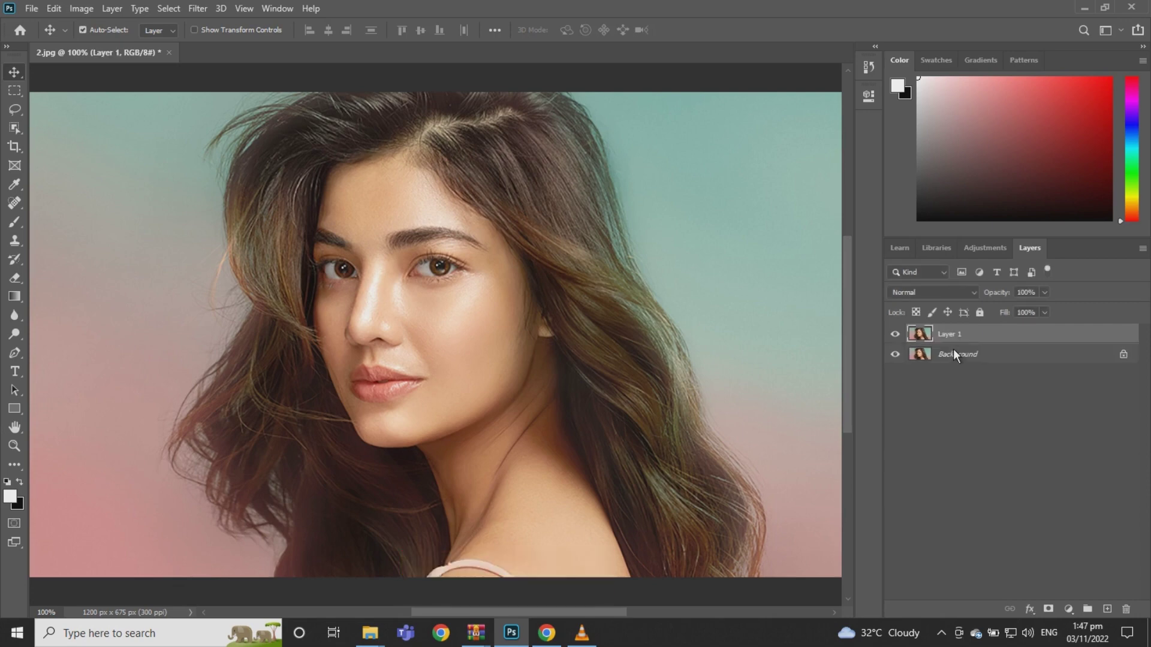
# Smooth Layer 1 with the GREYCstoration noise filter at default settings, then duplicate it
pyautogui.click(200, 9)
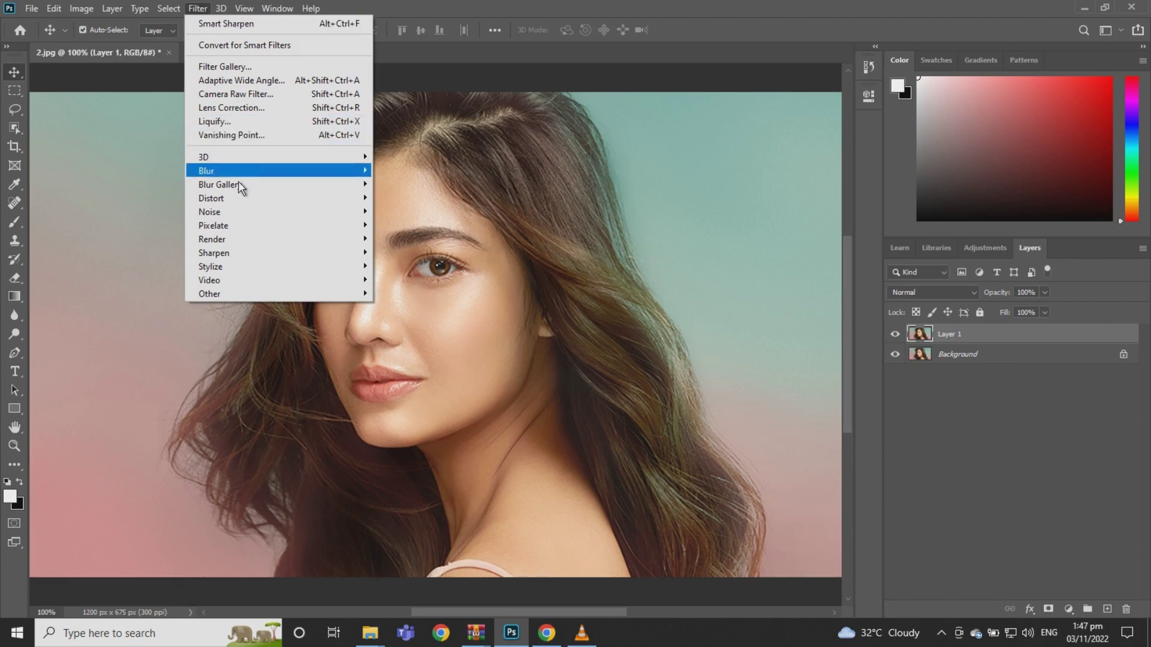
pyautogui.moveTo(245, 213)
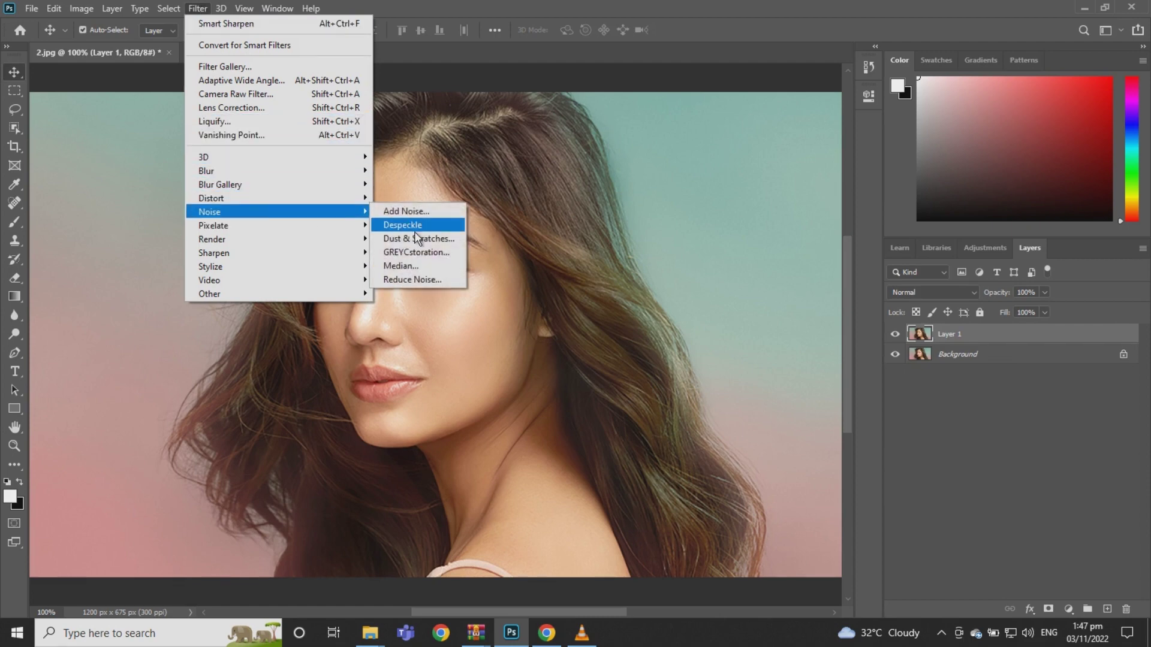
pyautogui.click(418, 252)
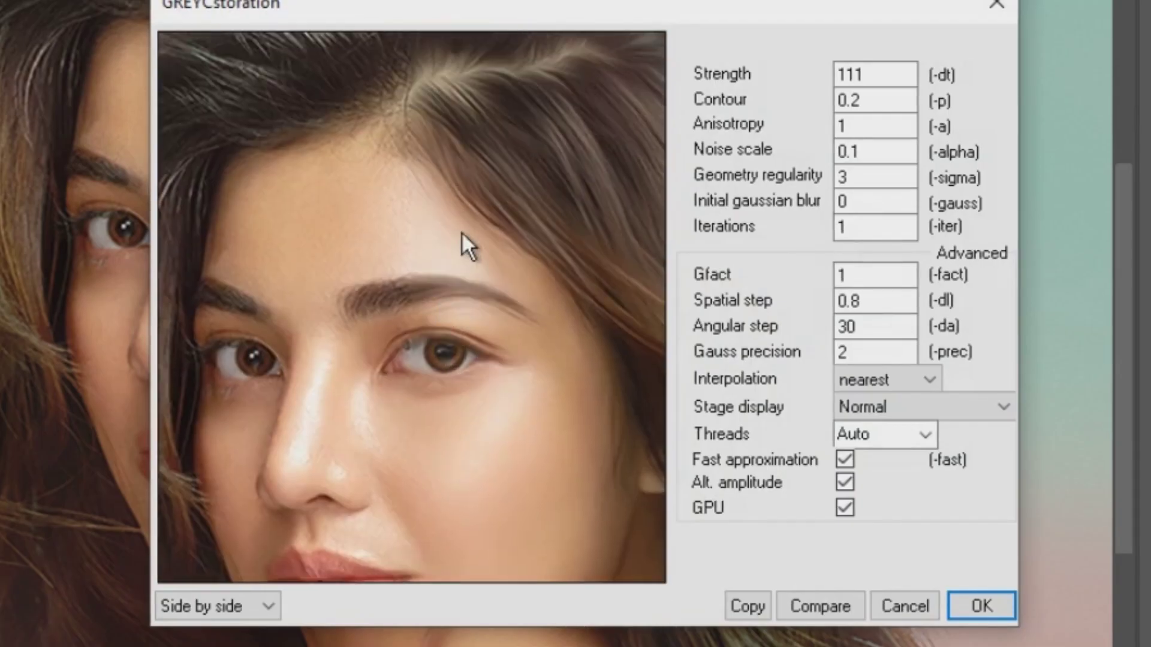
pyautogui.moveTo(461, 232); pyautogui.dragTo(459, 261)
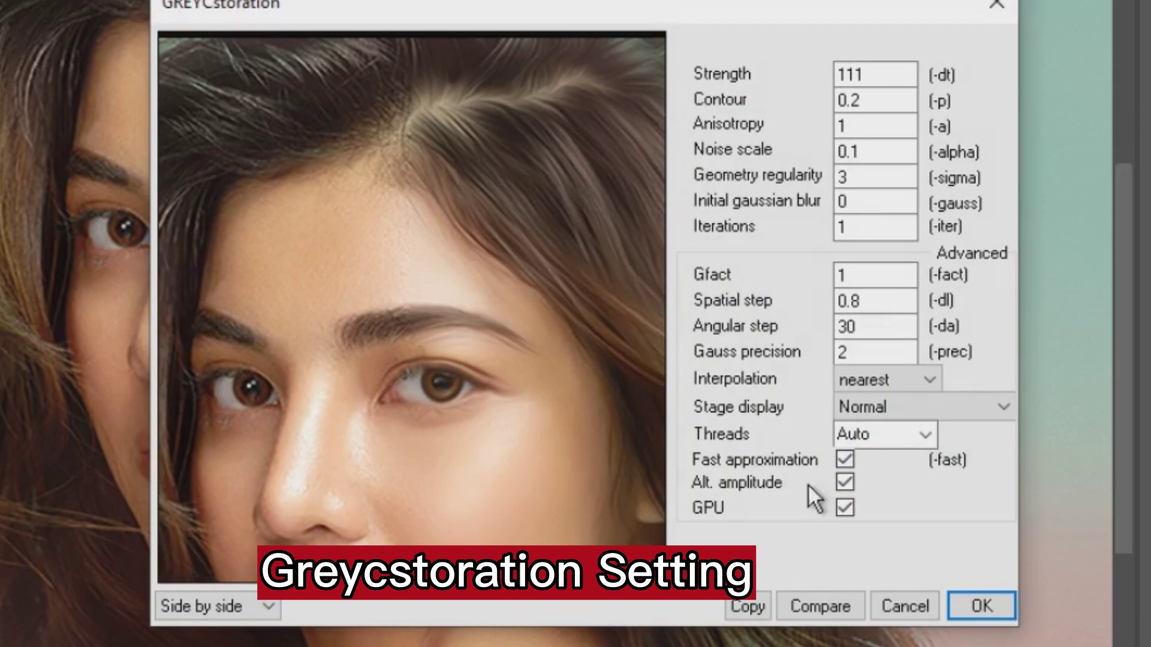
pyautogui.click(977, 601)
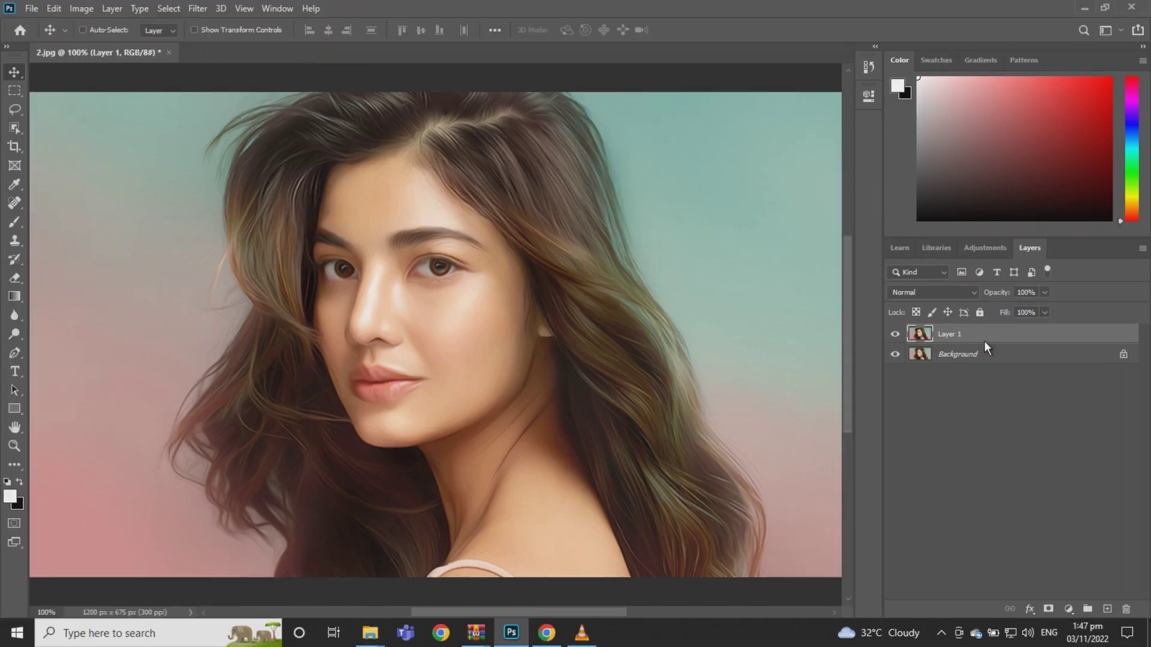
pyautogui.hotkey('ctrl', 'j')
pyautogui.hotkey('ctrl', 'j')
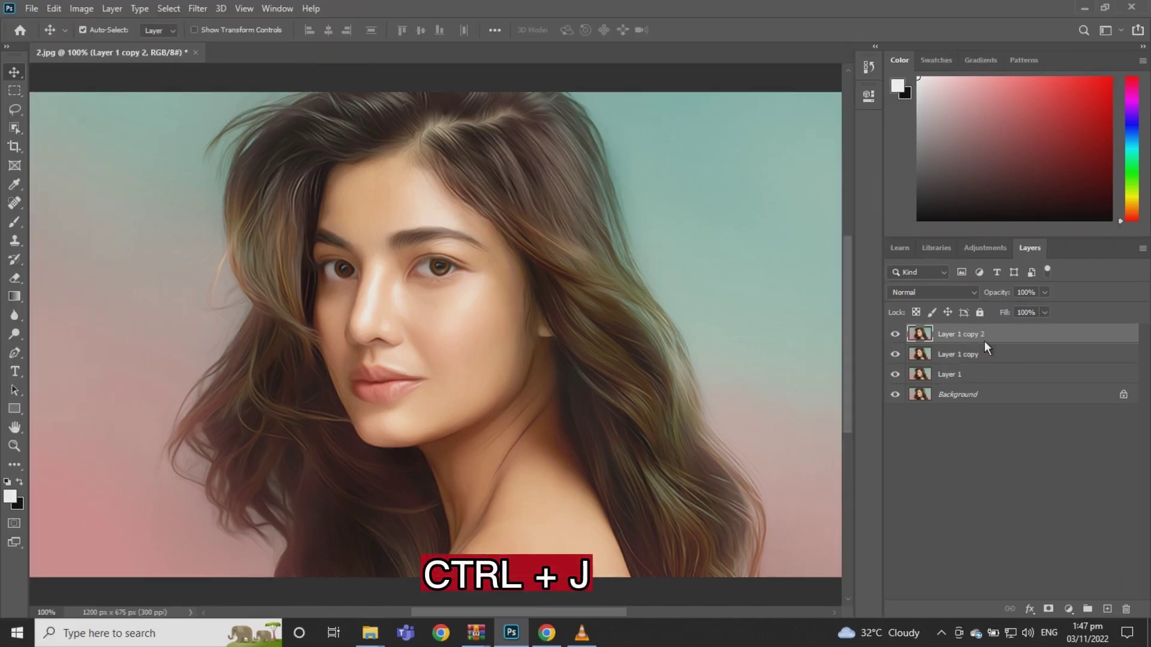
# Select Layer 1 so the next filters apply to it rather than the copies
pyautogui.click(963, 375)
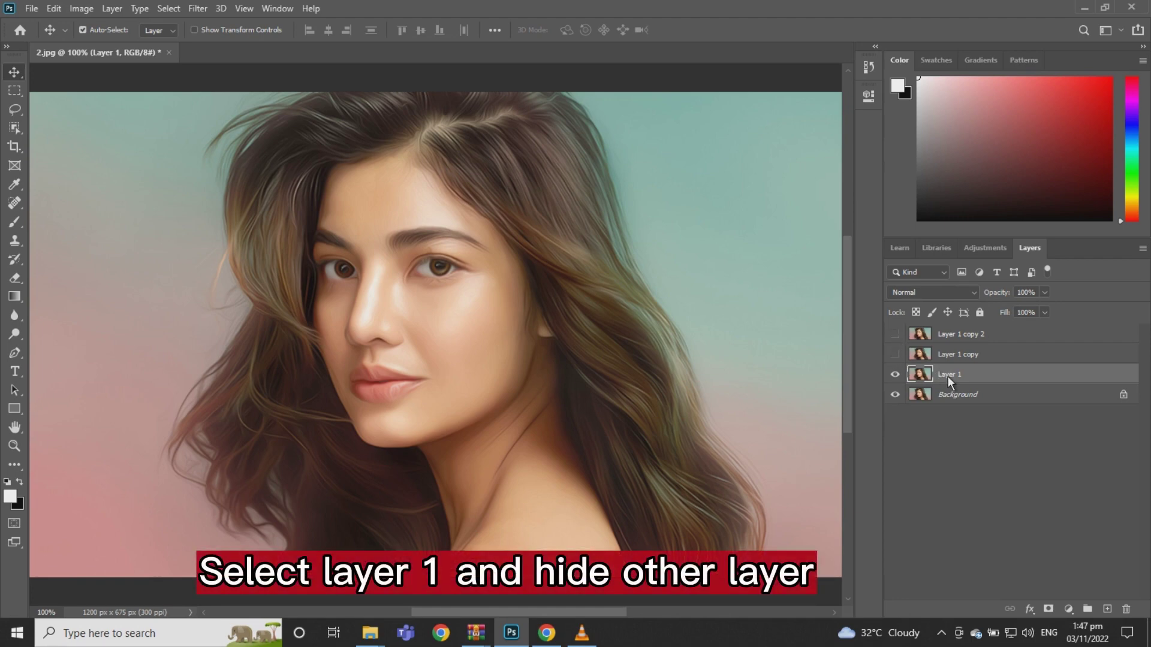
pyautogui.click(197, 9)
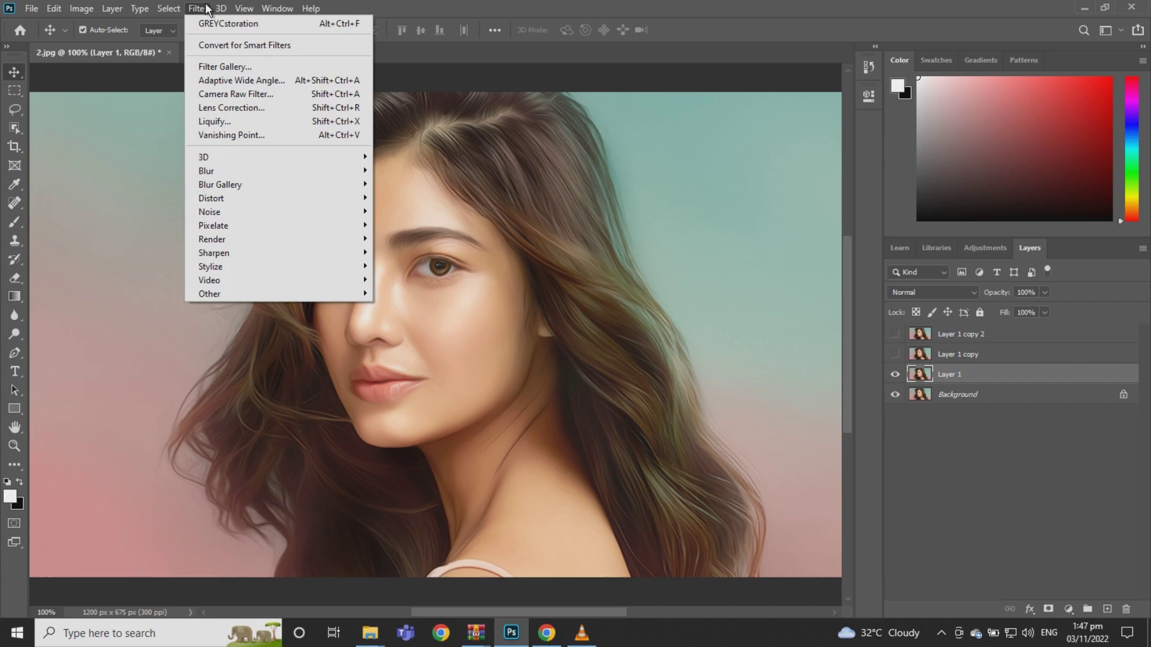
# Apply Filter Gallery's Poster Edges to Layer 1 with Posterization raised from 3 to 4
pyautogui.click(218, 62)
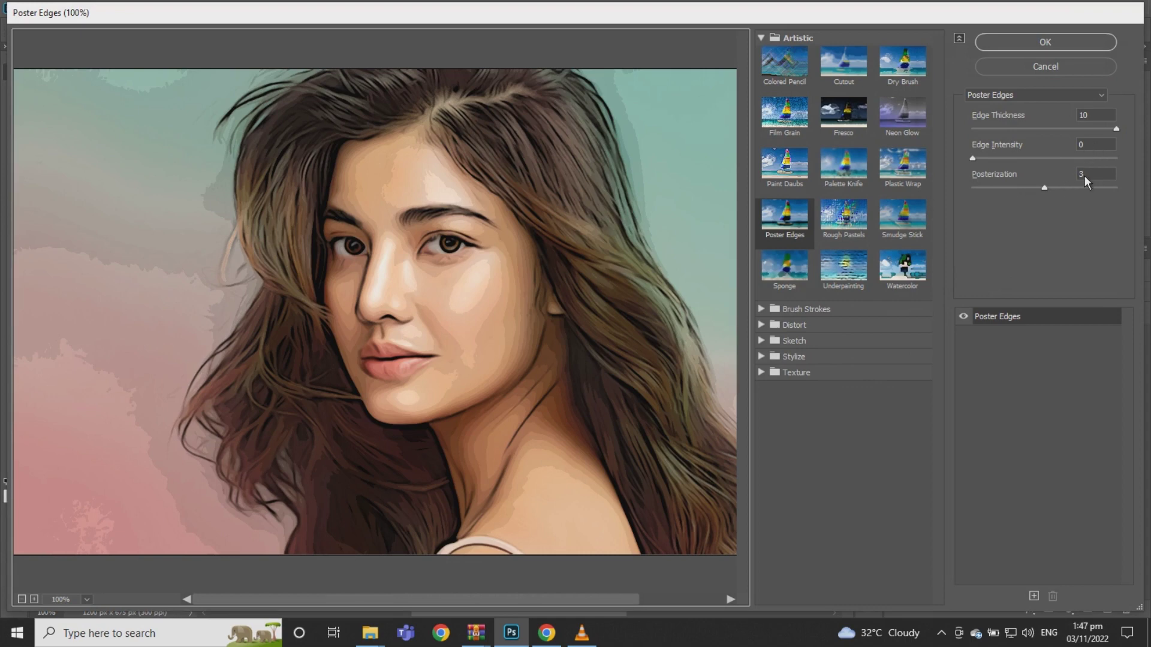
pyautogui.click(1055, 189)
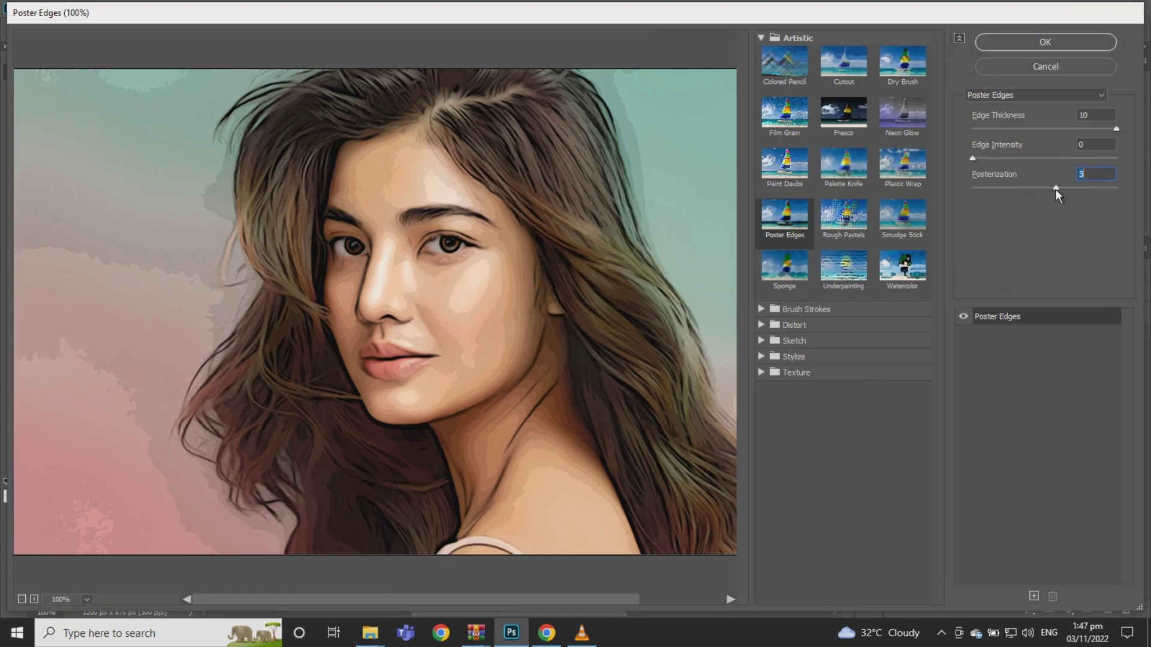
pyautogui.moveTo(1059, 188); pyautogui.dragTo(1063, 188)
pyautogui.click(1063, 50)
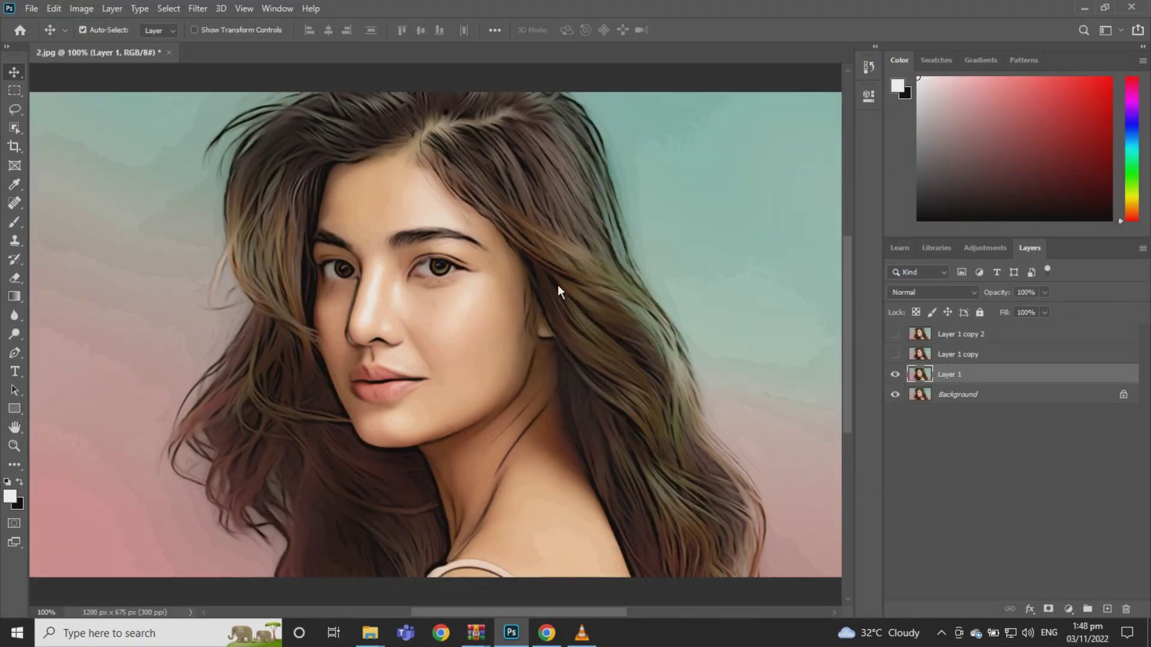
# Apply a Surface Blur to Layer 1 with radius 20 px and threshold 10 levels
pyautogui.click(196, 12)
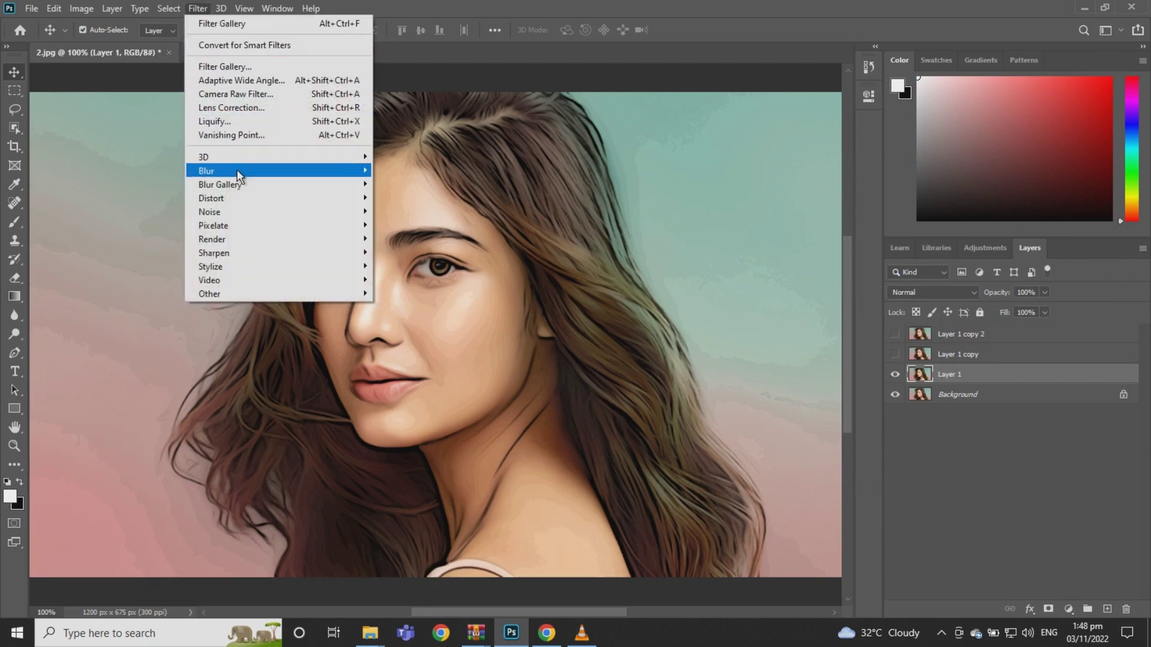
pyautogui.moveTo(237, 173)
pyautogui.click(421, 305)
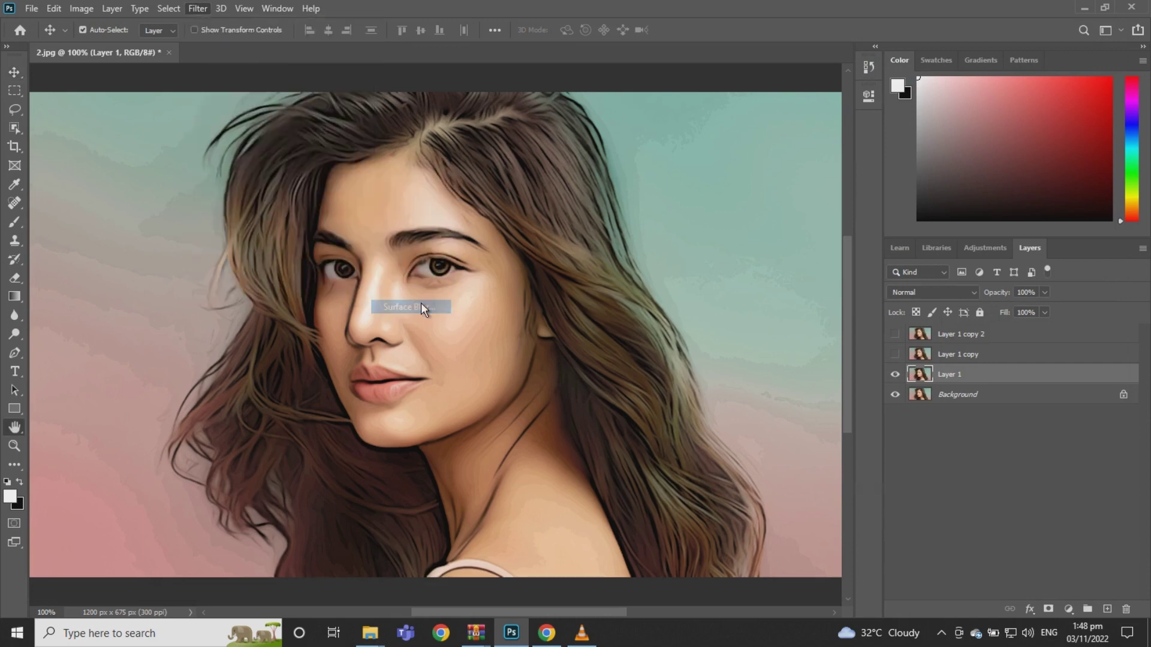
pyautogui.moveTo(721, 168); pyautogui.dragTo(754, 210)
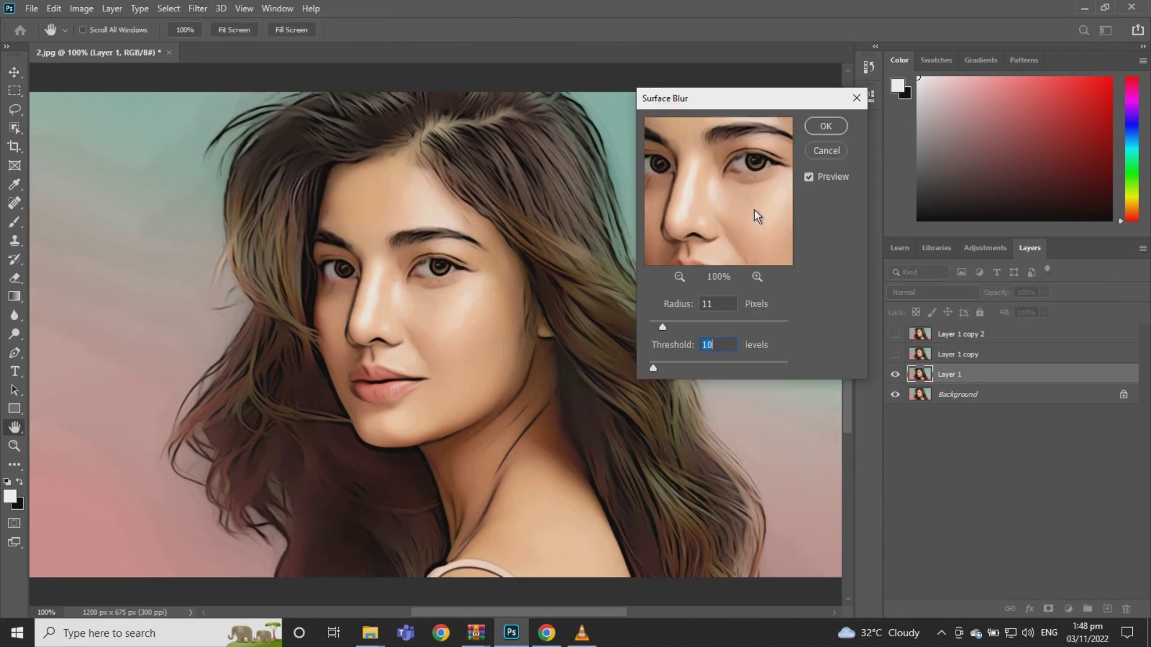
pyautogui.click(720, 304)
pyautogui.press('Up')
pyautogui.press('Up')
pyautogui.press('Up')
pyautogui.press('Up')
pyautogui.press('Up')
pyautogui.press('Up')
pyautogui.press('Up')
pyautogui.press('Up')
pyautogui.press('Up')
pyautogui.moveTo(746, 228); pyautogui.dragTo(737, 202)
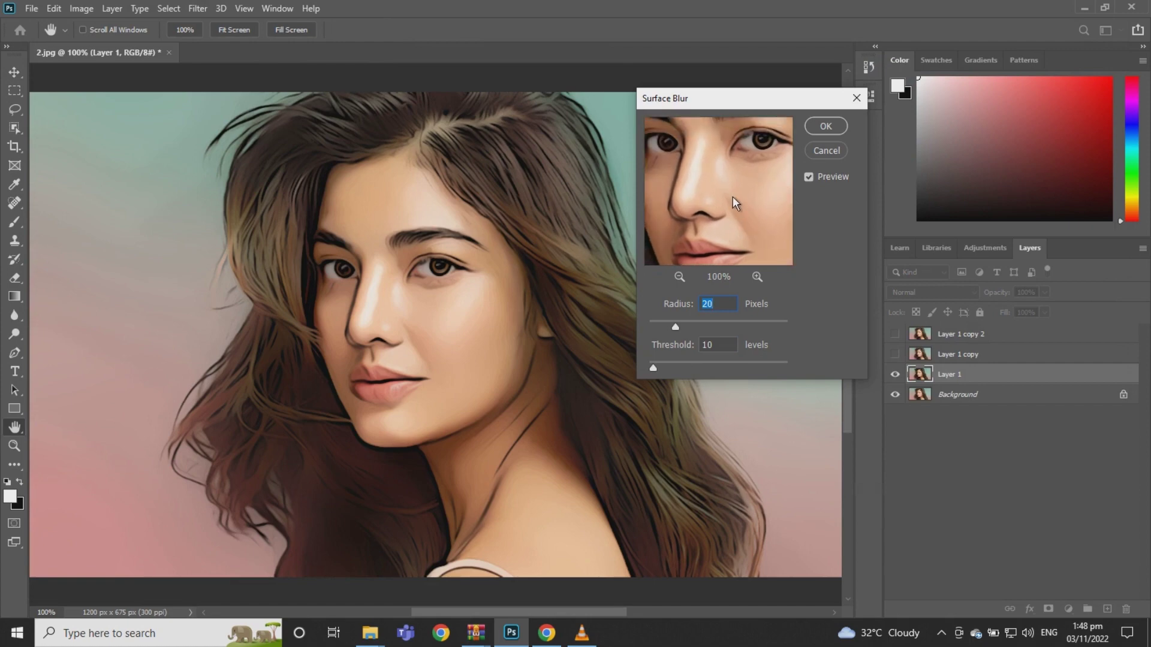
pyautogui.click(824, 126)
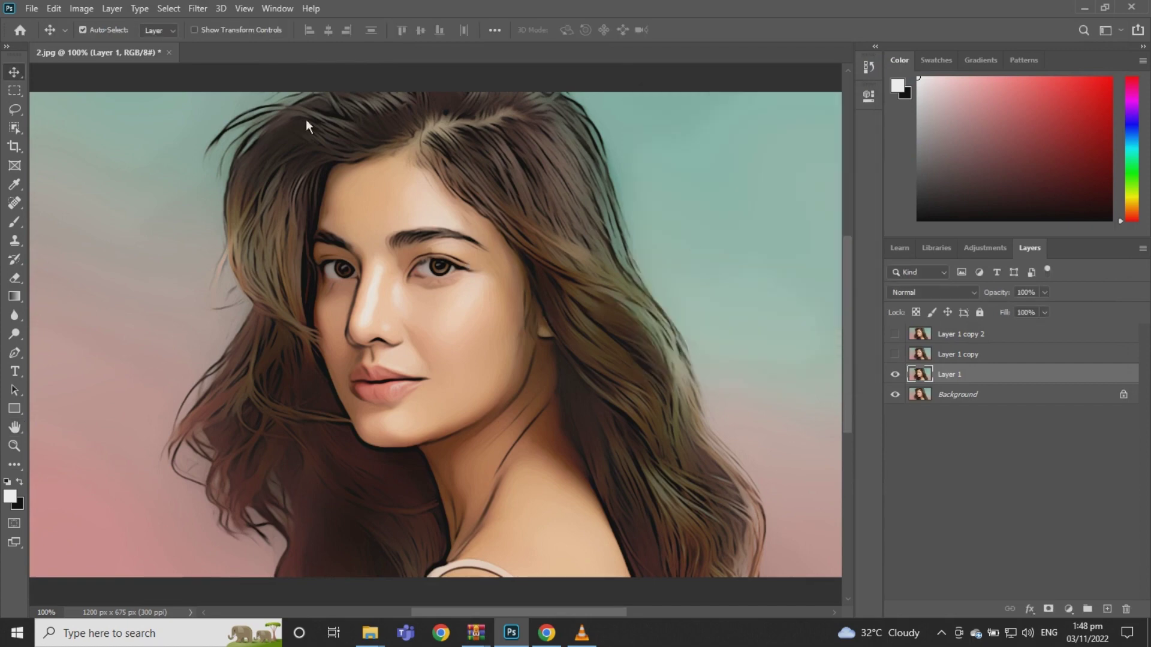
pyautogui.click(199, 9)
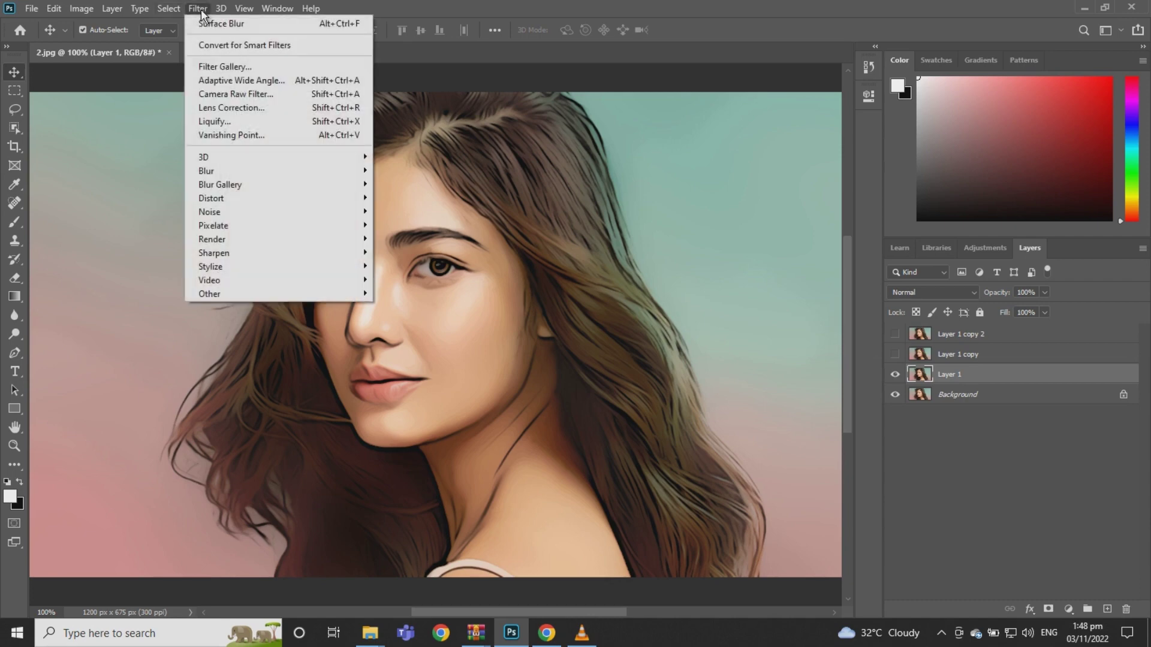
# Smart Sharpen Layer 1 at 150% amount, 4.0 px radius and 20% noise reduction
pyautogui.moveTo(267, 254)
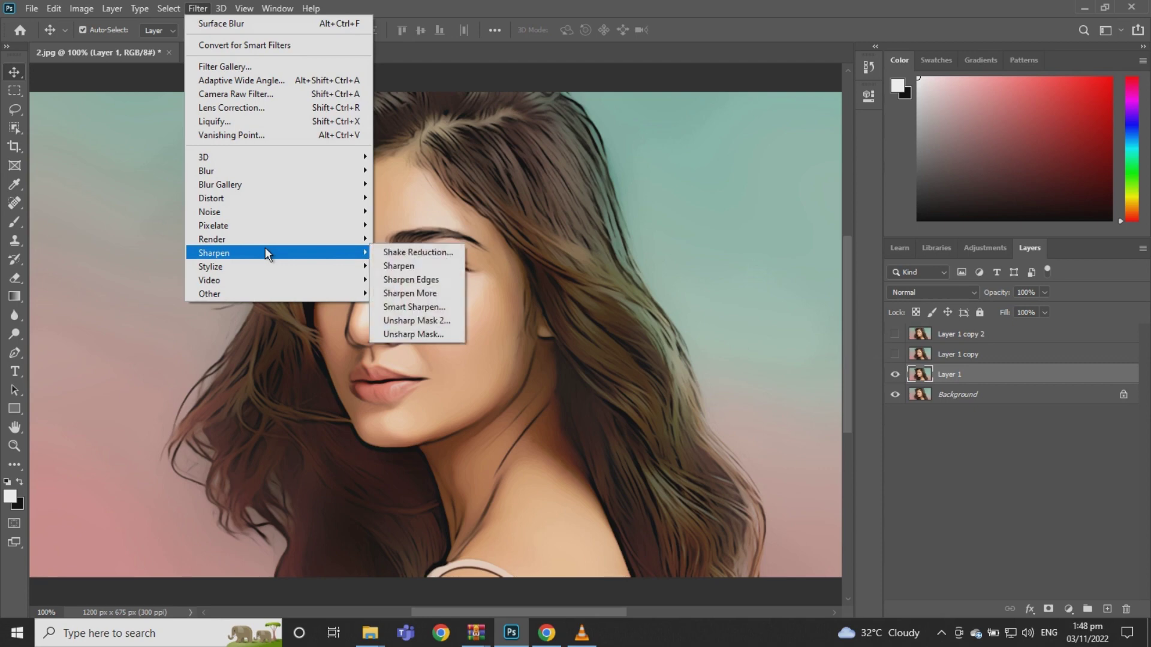
pyautogui.click(414, 307)
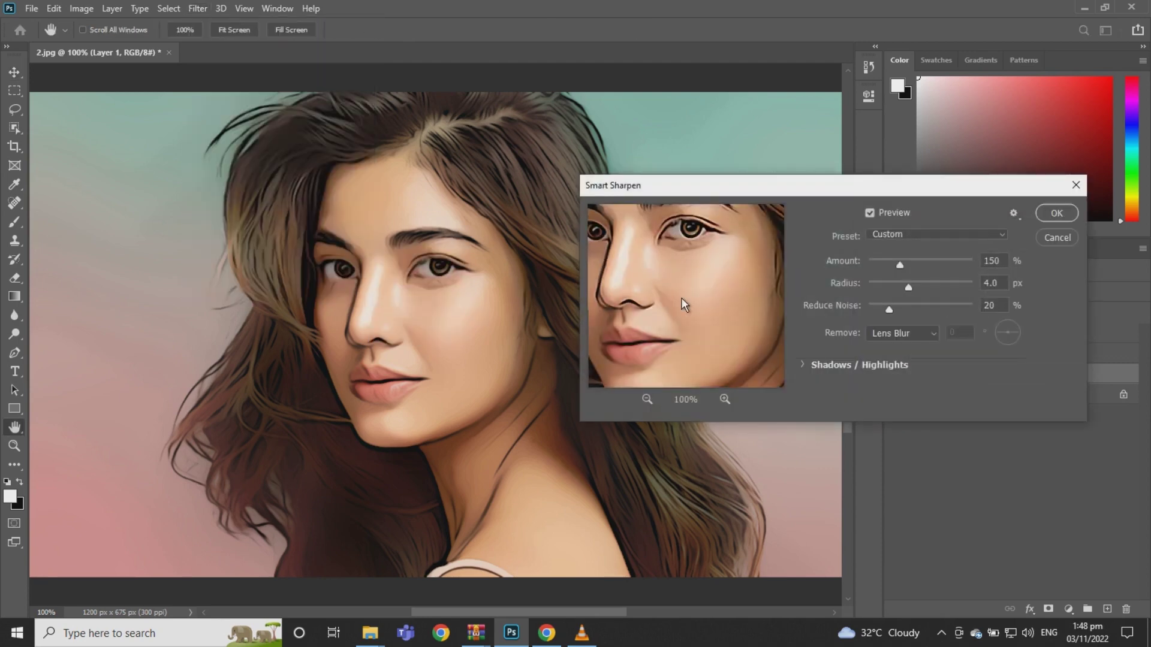
pyautogui.moveTo(675, 253); pyautogui.dragTo(713, 279)
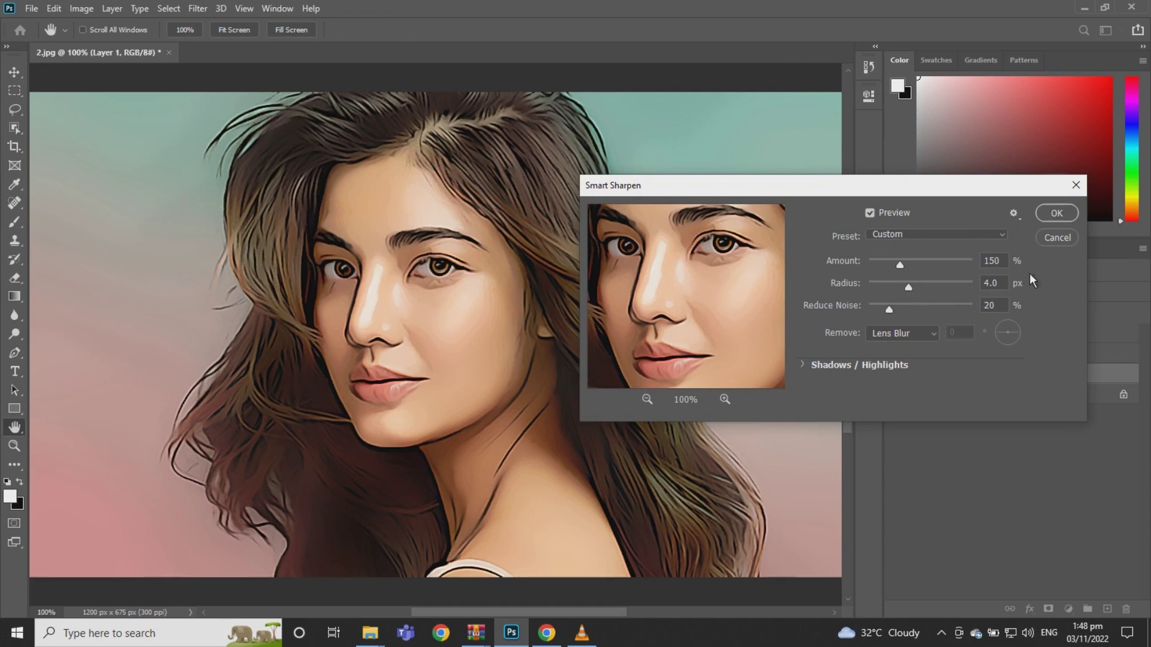
pyautogui.click(1056, 215)
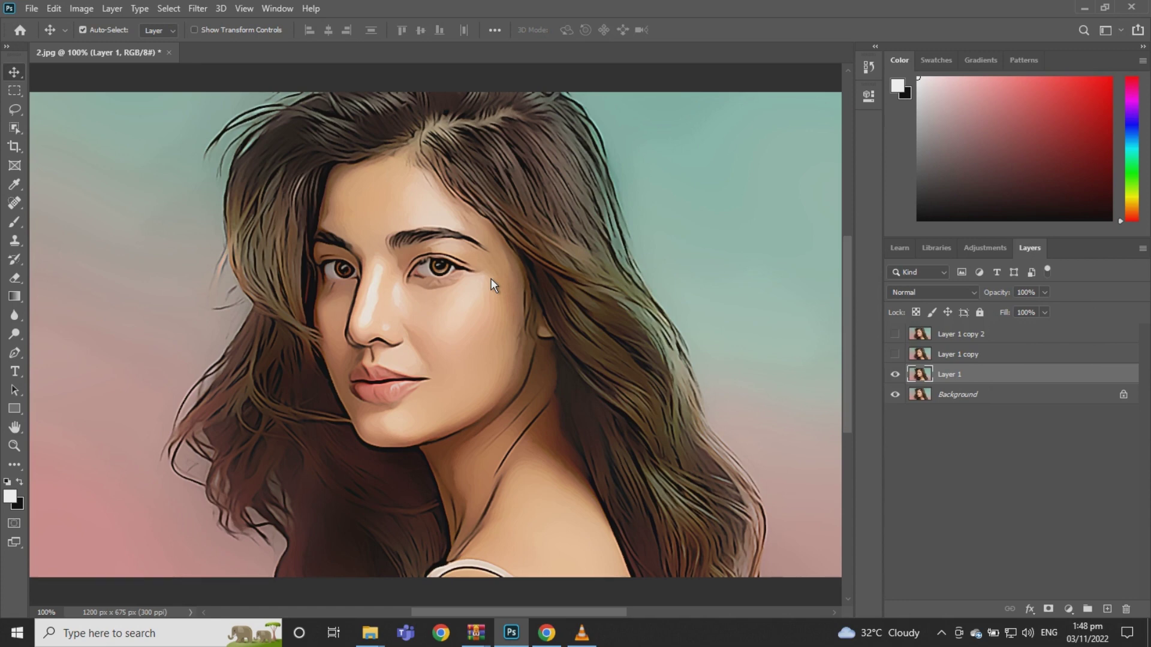
# Add an Unsharp Mask to Layer 1 at 40% amount, 2.0 px radius, threshold 10
pyautogui.click(201, 9)
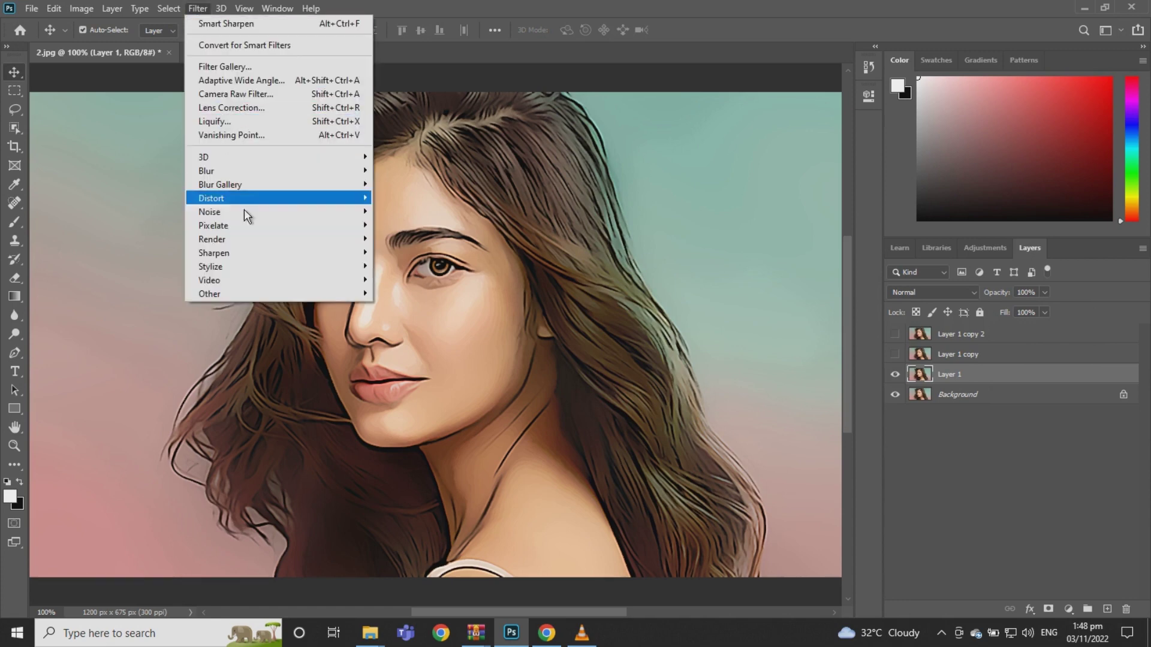
pyautogui.moveTo(265, 253)
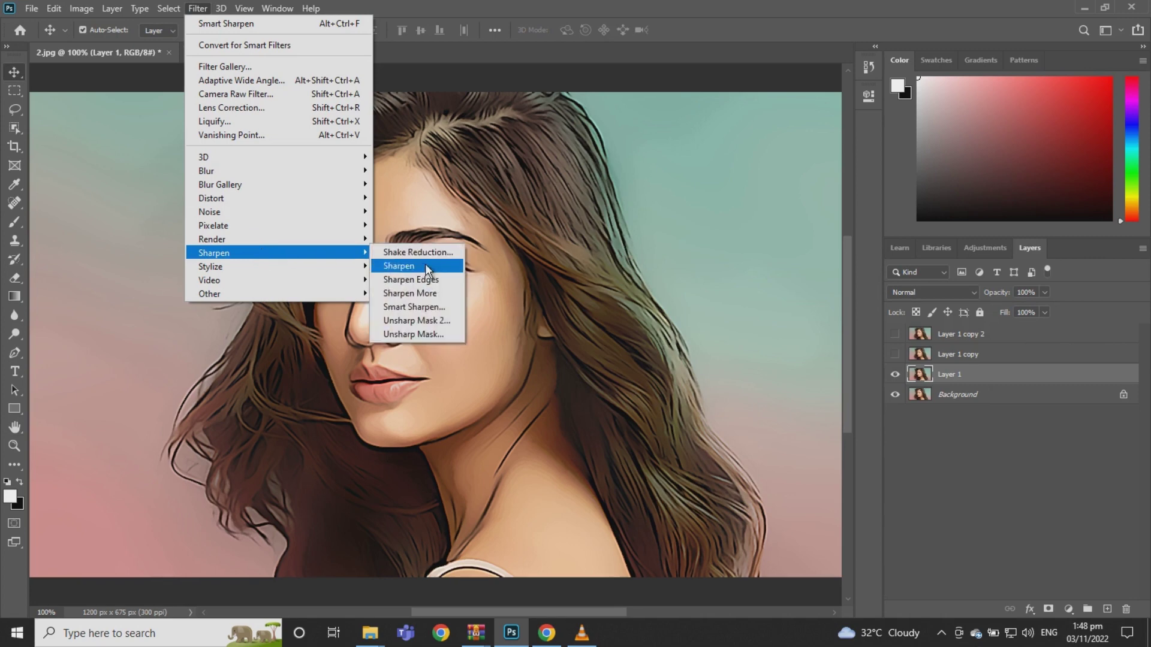
pyautogui.click(426, 335)
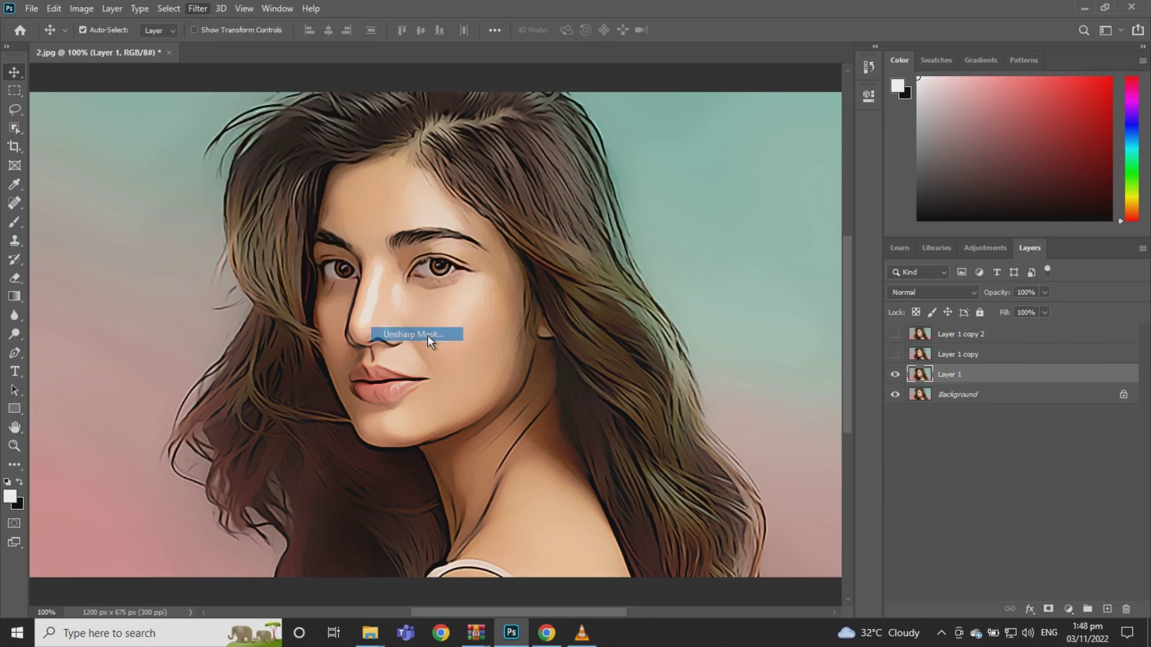
pyautogui.moveTo(684, 180); pyautogui.dragTo(711, 211)
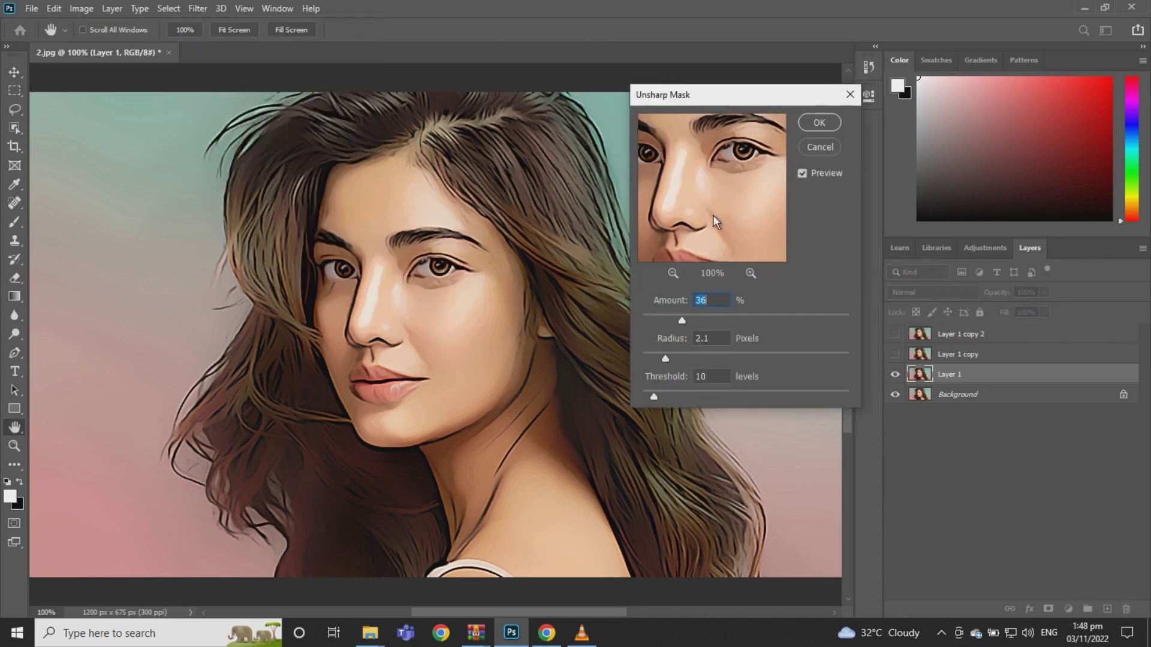
pyautogui.press('Up')
pyautogui.press('Up')
pyautogui.press('Up')
pyautogui.click(715, 339)
pyautogui.press('Down')
pyautogui.moveTo(732, 180); pyautogui.dragTo(745, 160)
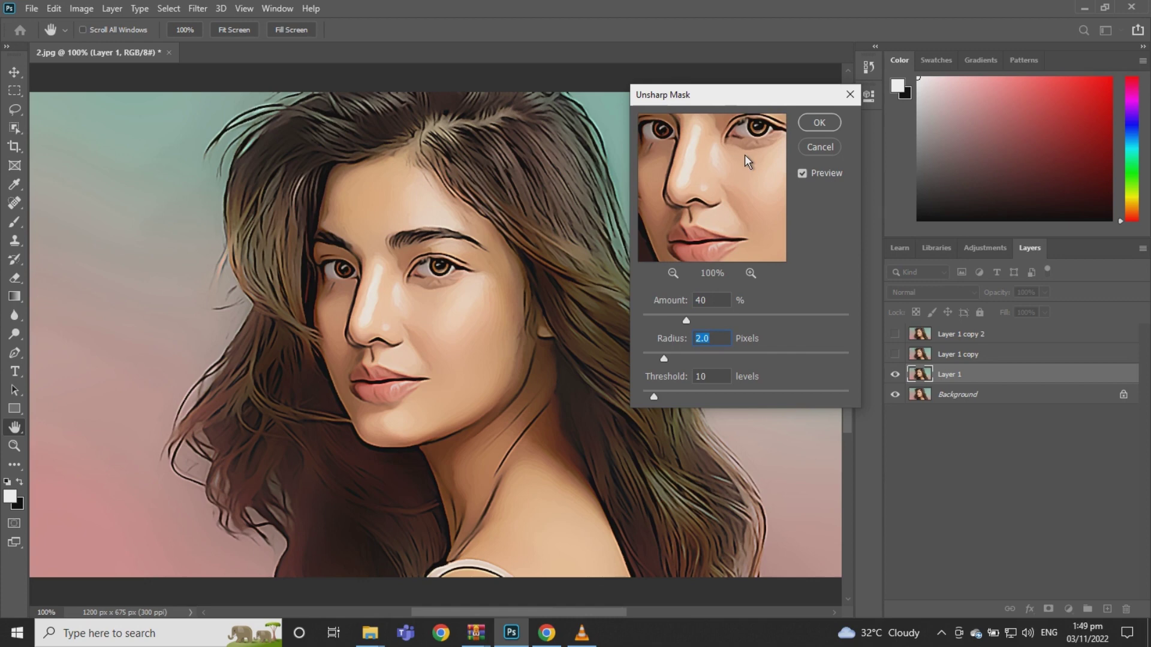
pyautogui.click(822, 122)
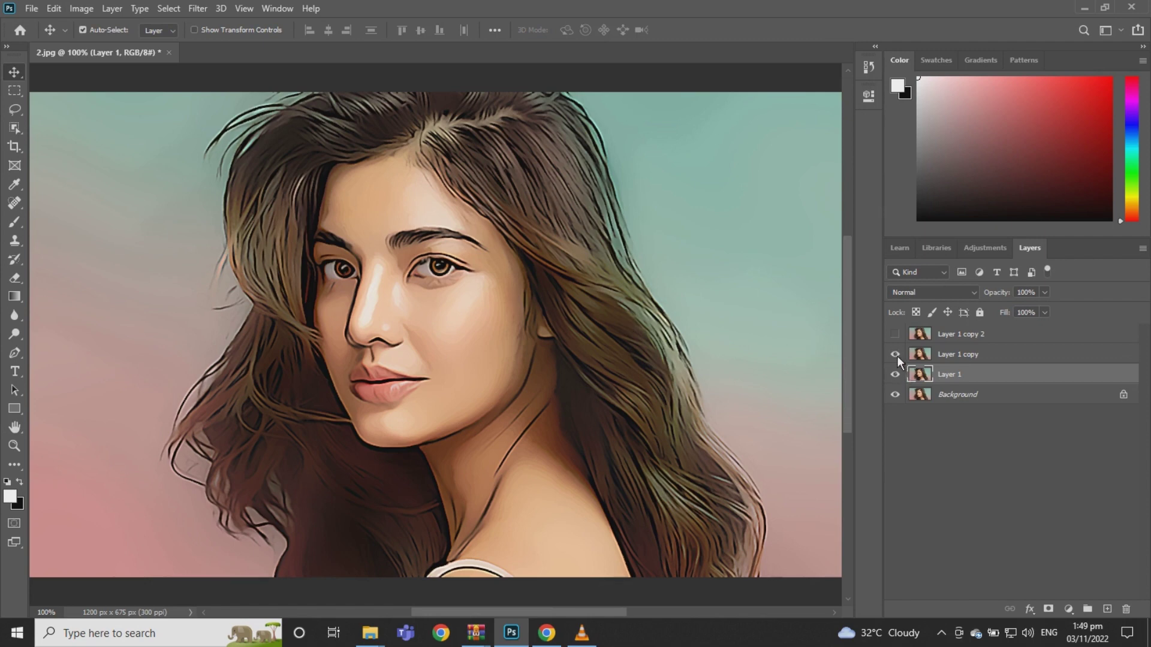
# Show Layer 1 copy and soften it with a Gaussian Blur of about 9.2 px
pyautogui.click(948, 353)
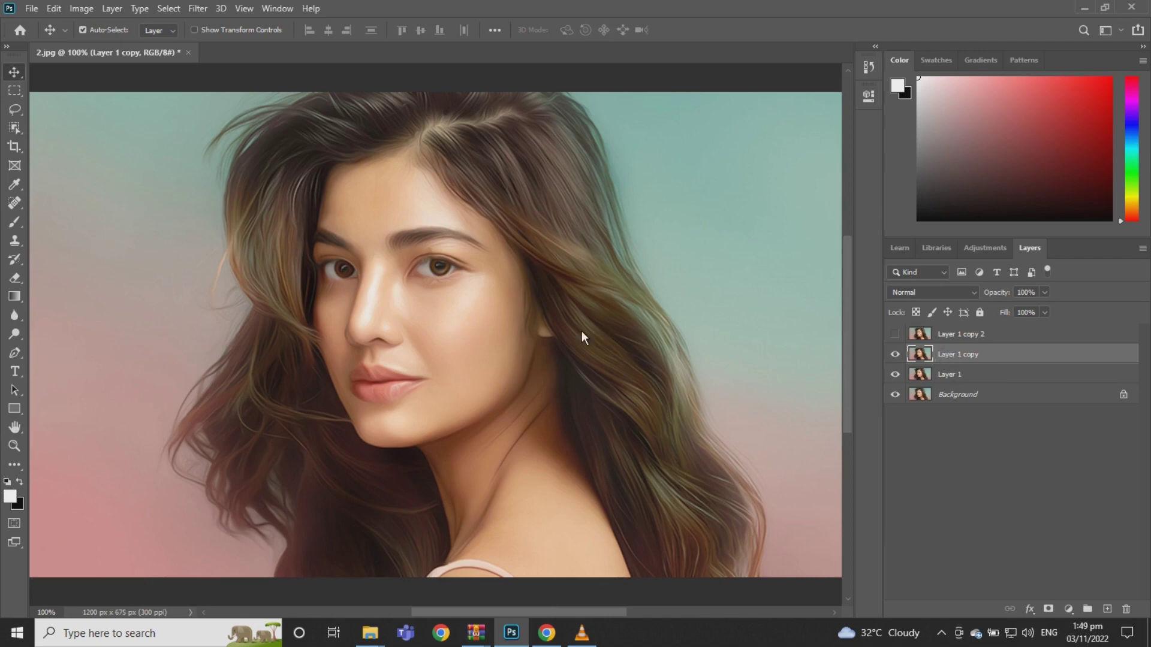
pyautogui.click(196, 8)
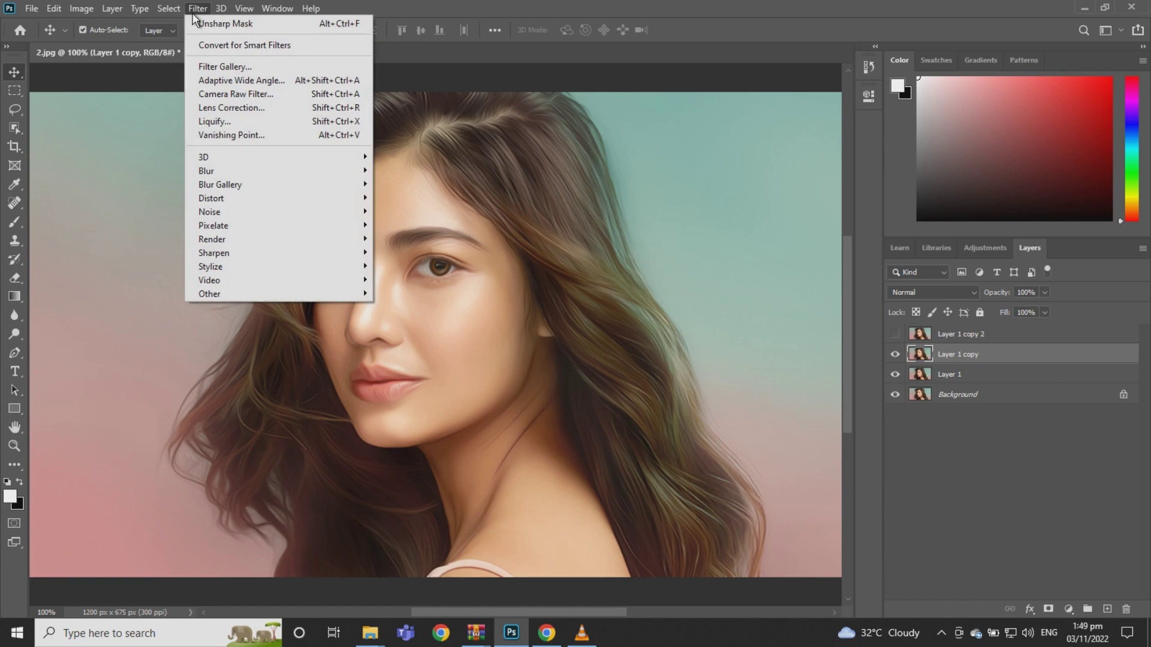
pyautogui.moveTo(266, 190)
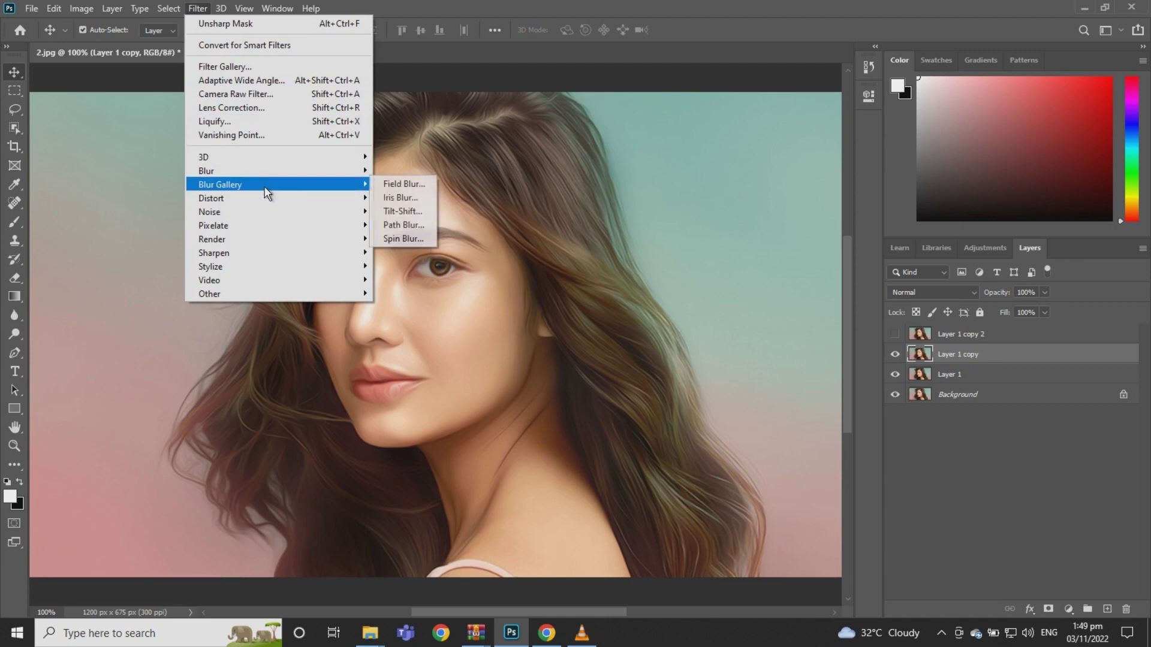
pyautogui.moveTo(325, 170)
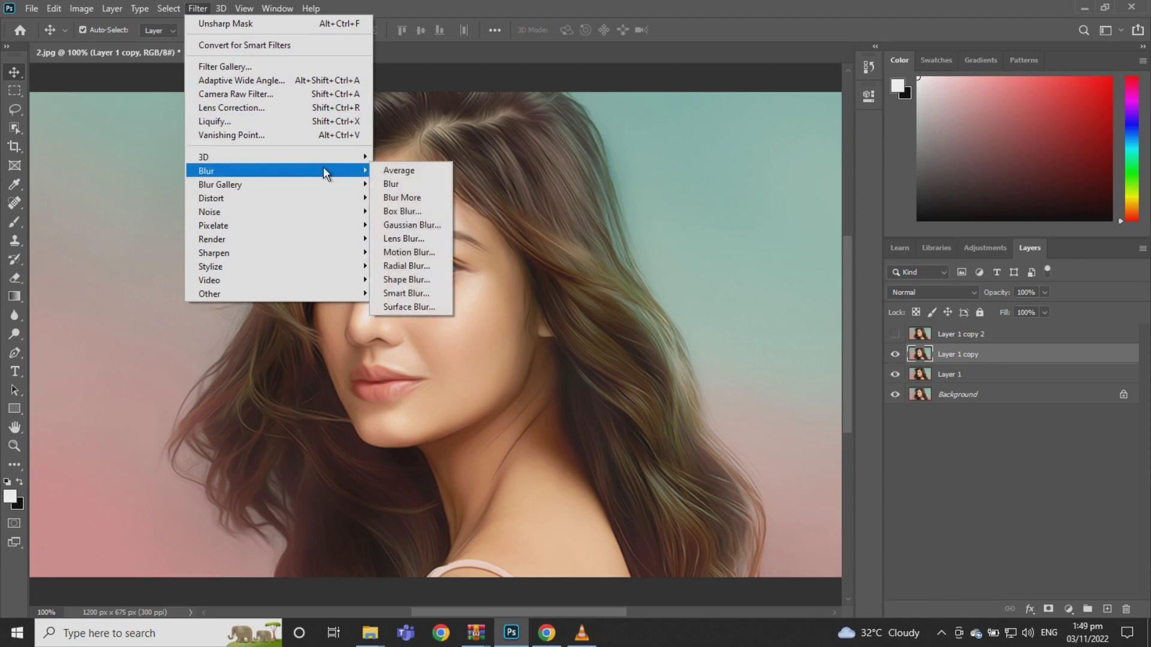
pyautogui.click(416, 224)
pyautogui.click(599, 367)
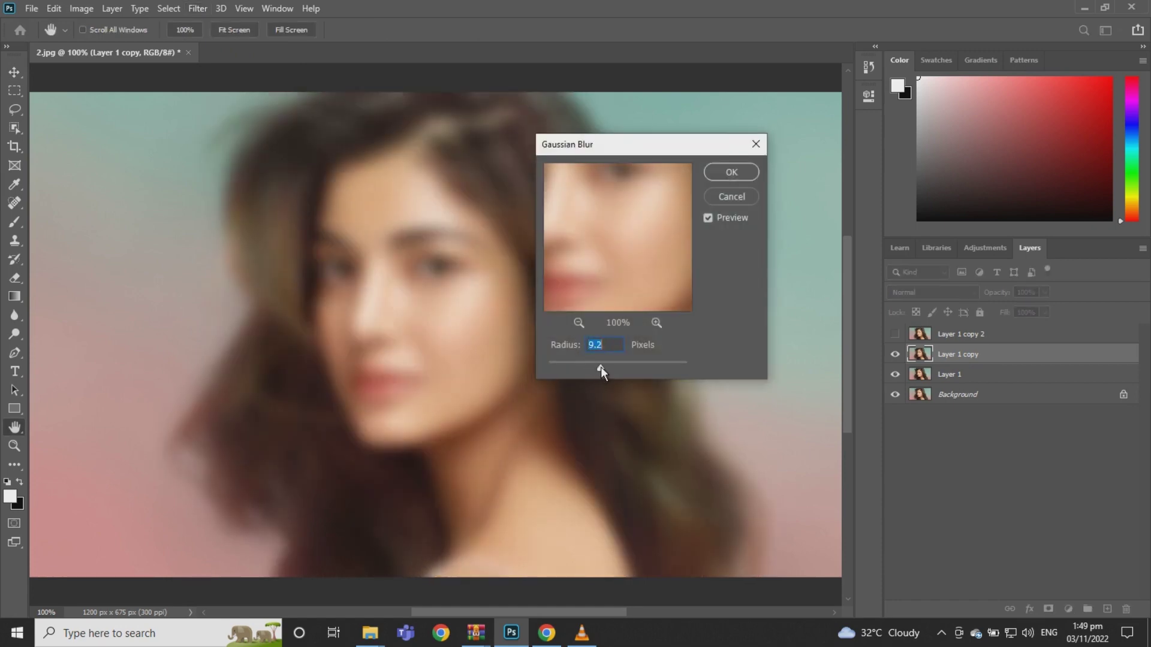
pyautogui.click(728, 172)
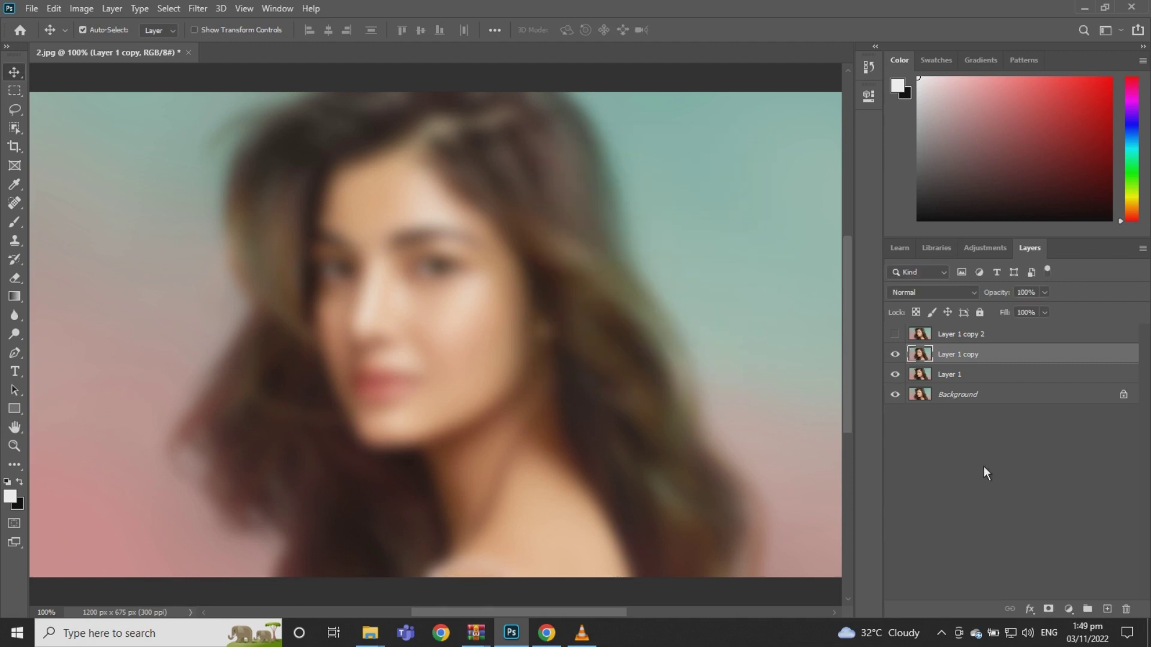
pyautogui.click(1069, 608)
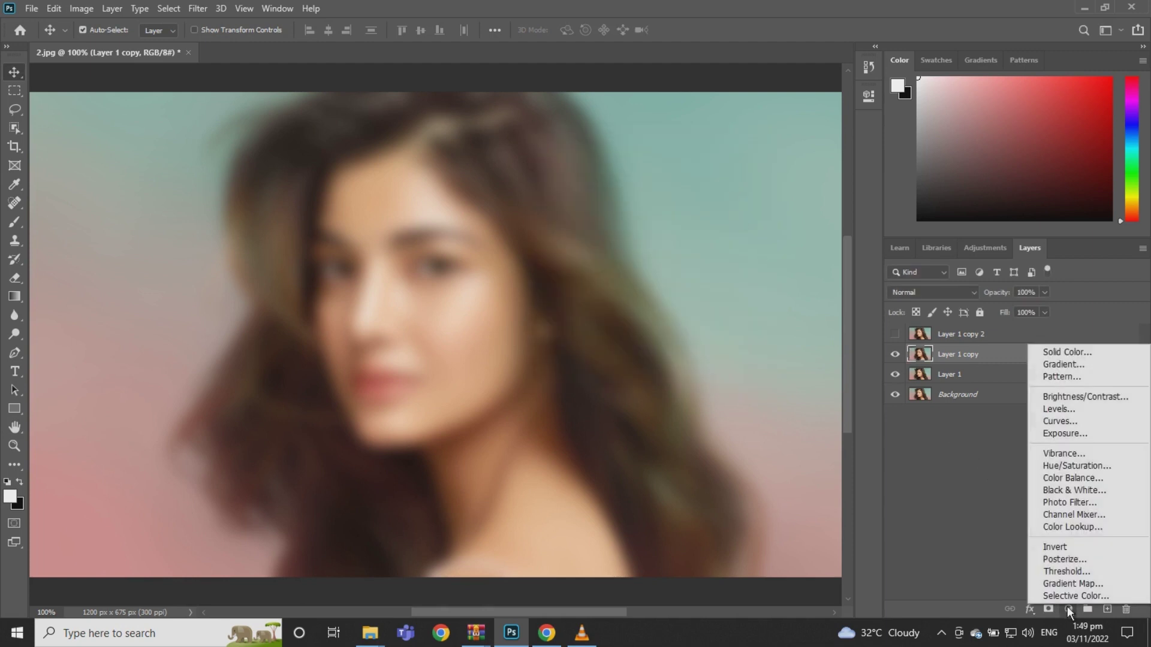
# Clip Invert and Black & White adjustments to Layer 1 copy, then group all three
pyautogui.click(1056, 546)
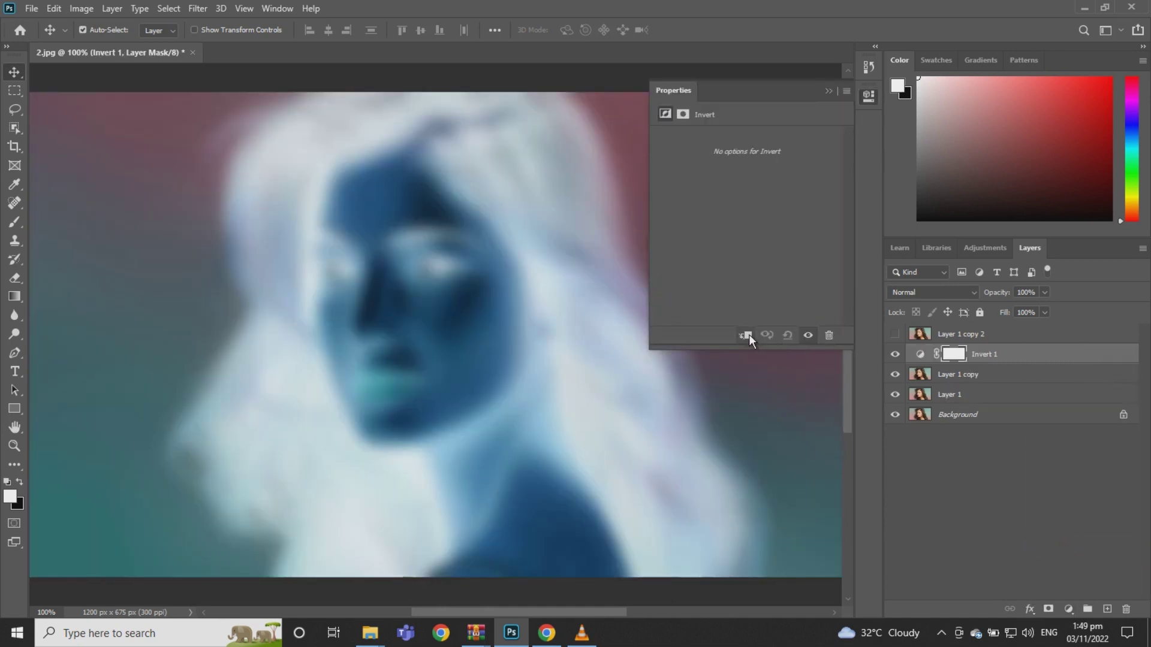
pyautogui.click(746, 335)
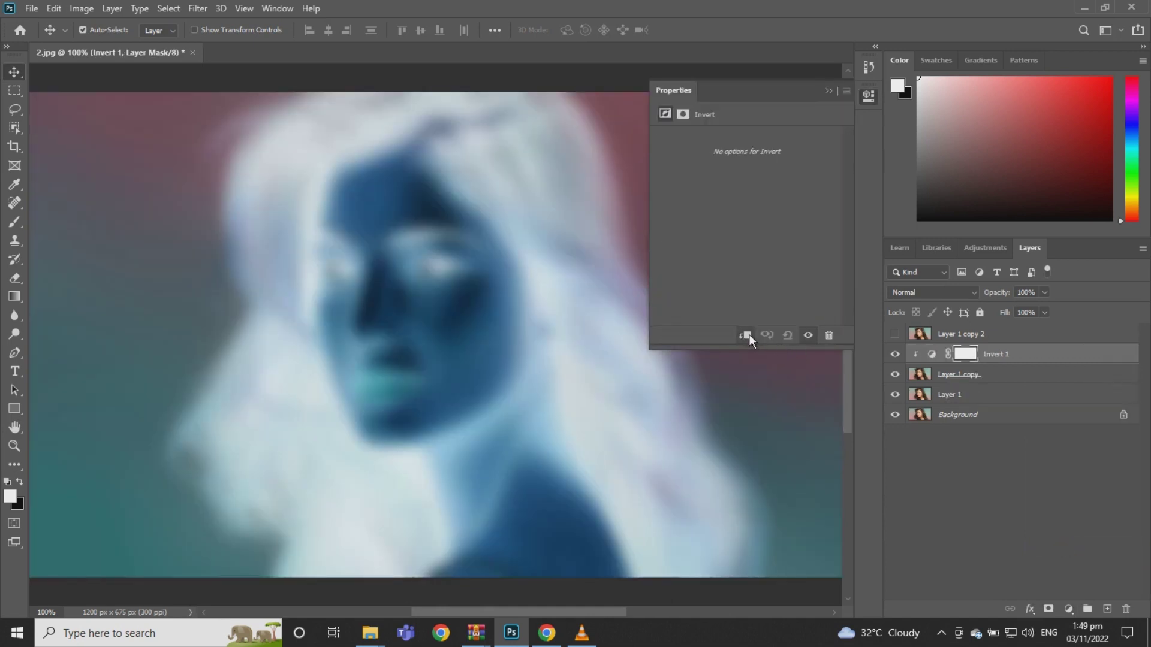
pyautogui.click(826, 90)
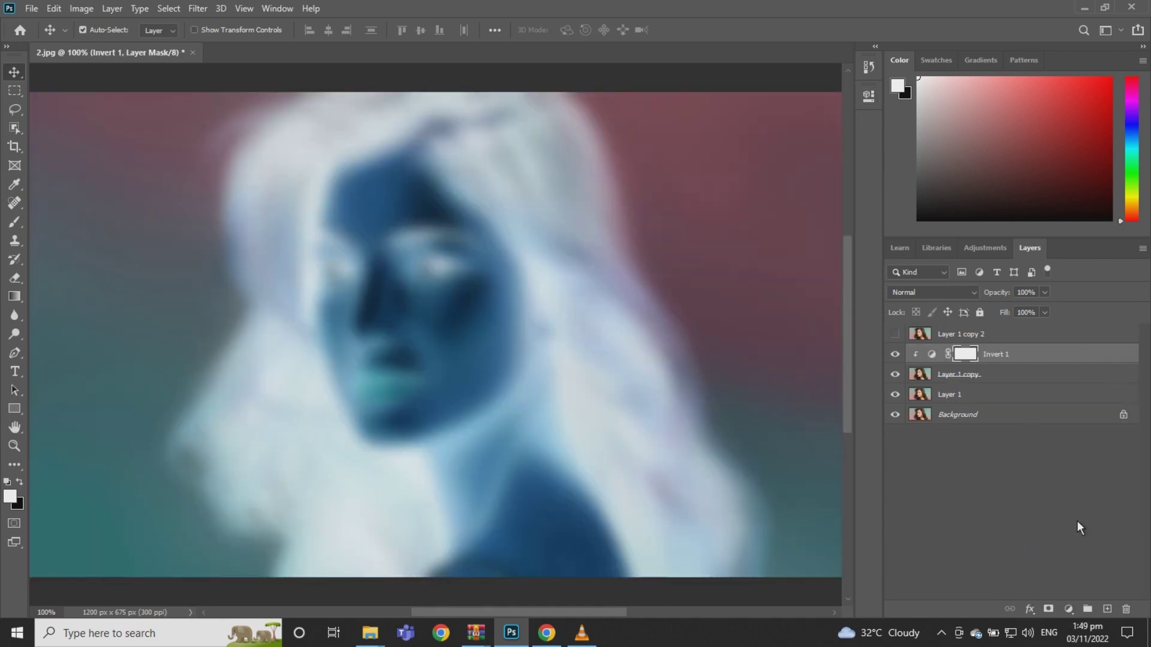
pyautogui.click(1071, 609)
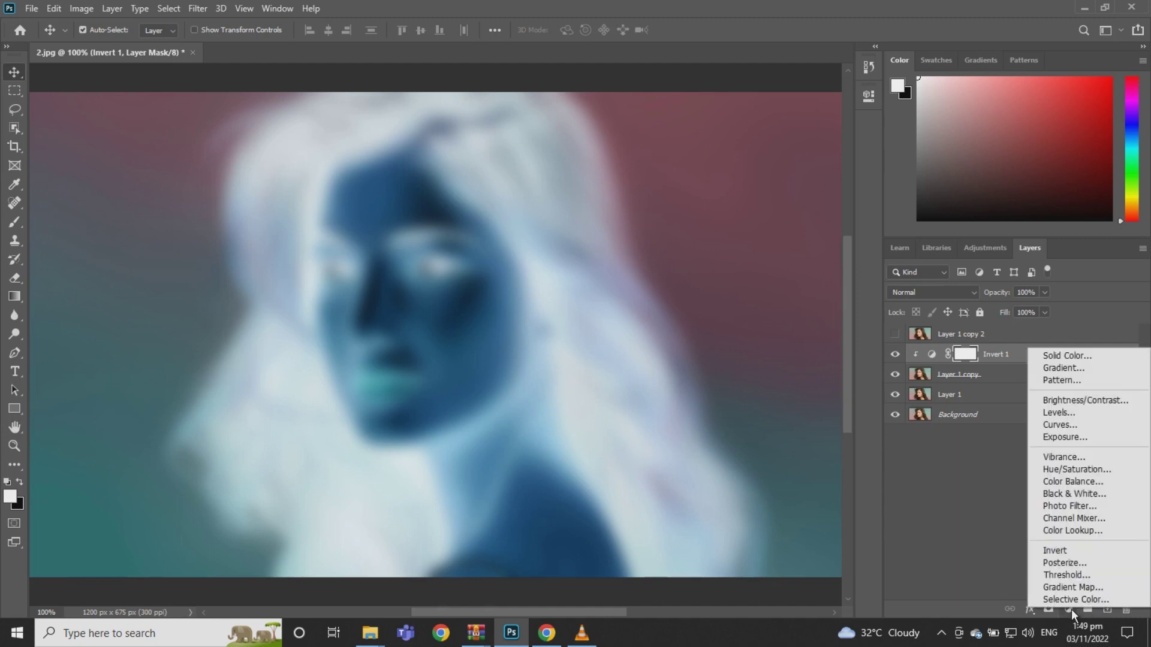
pyautogui.click(1075, 494)
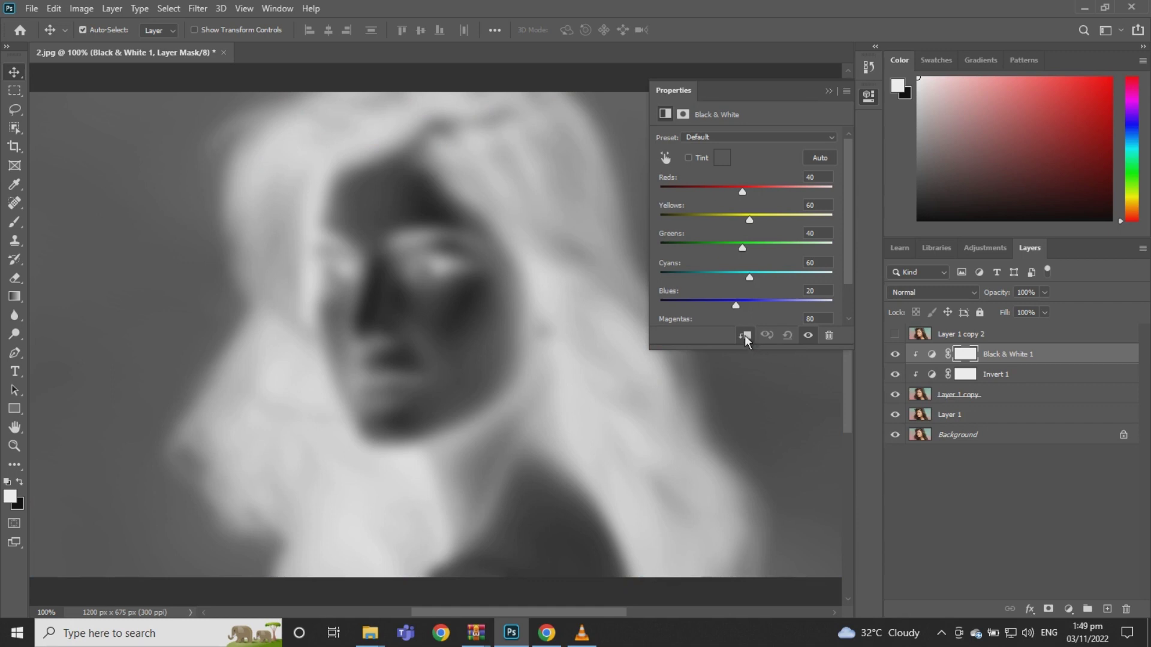
pyautogui.click(828, 91)
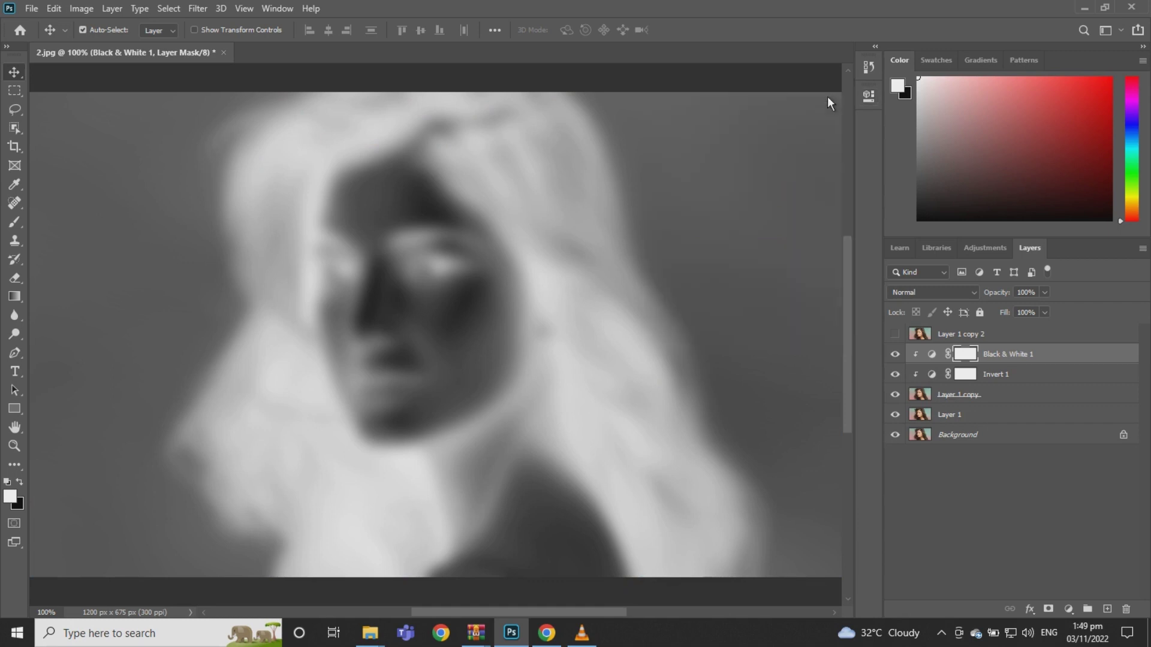
pyautogui.keyDown('shift'); pyautogui.click(1012, 393); pyautogui.keyUp('shift')
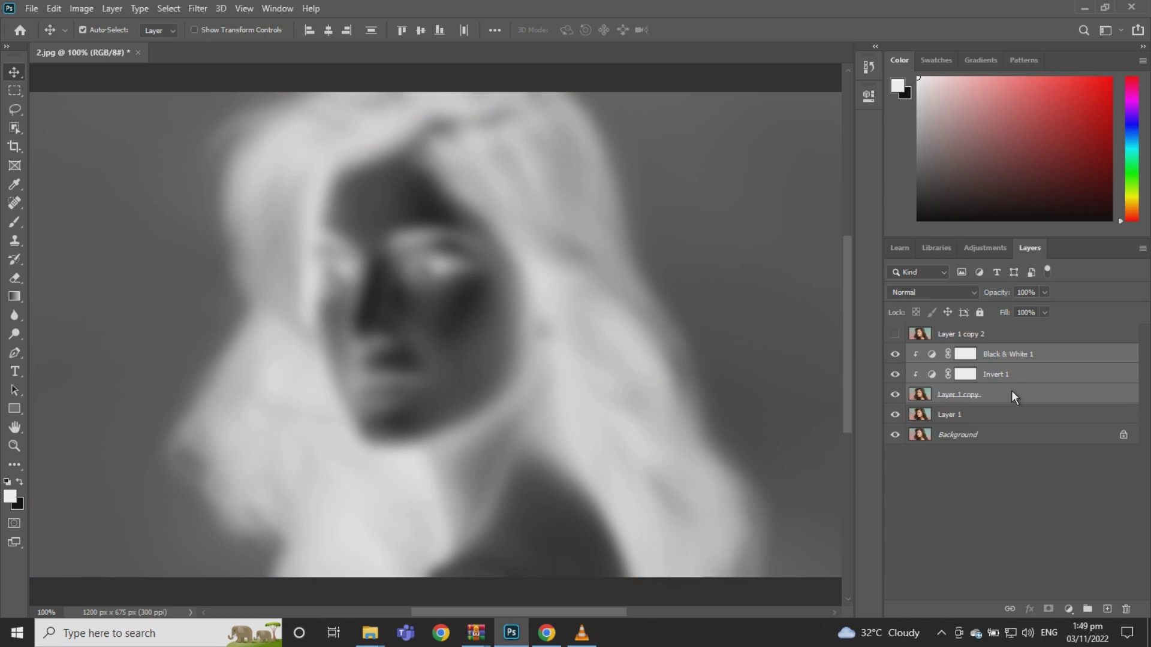
pyautogui.hotkey('ctrl', 'g')
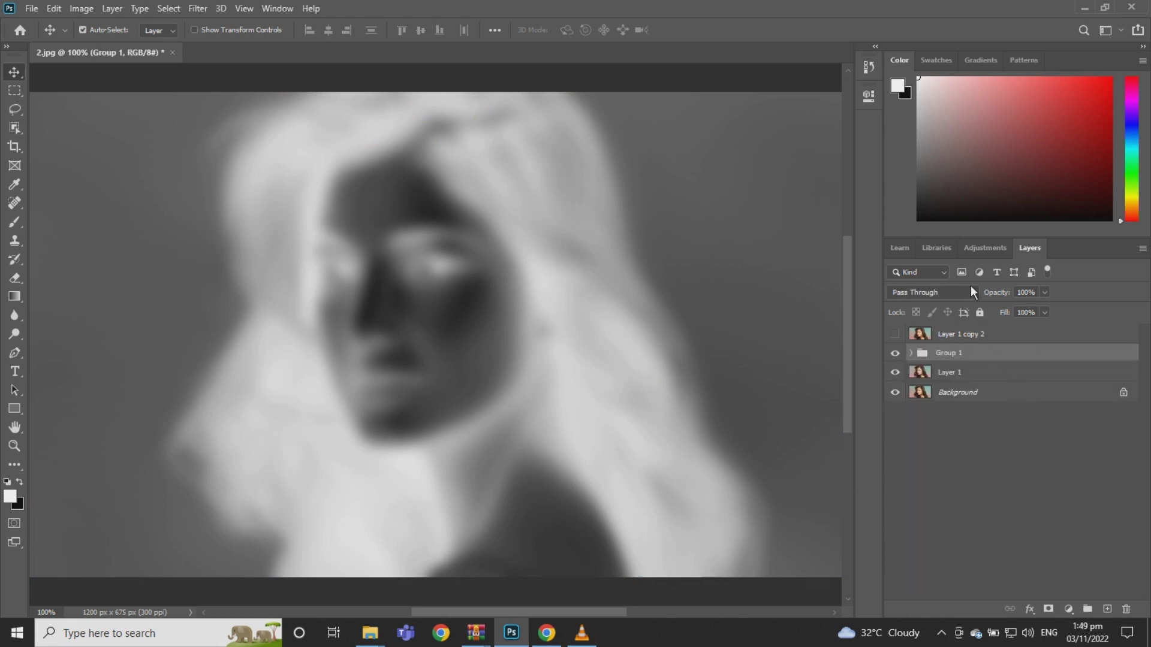
# Switch Group 1's blend mode to Overlay and compare it with the effect off
pyautogui.click(974, 293)
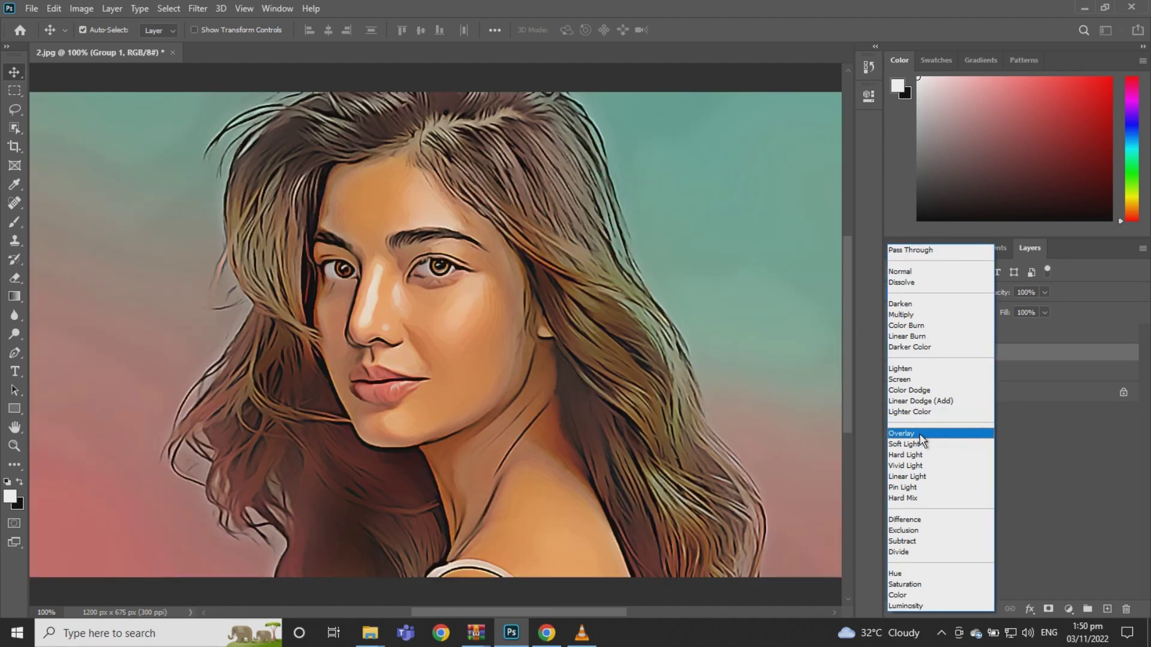
pyautogui.click(922, 441)
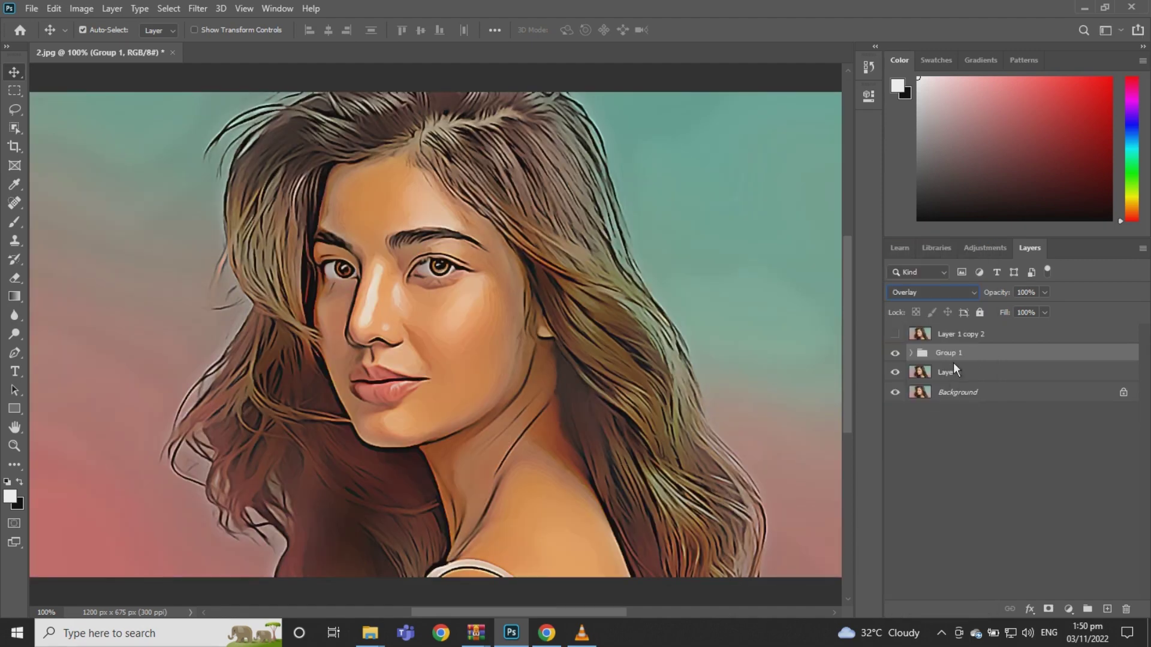
pyautogui.click(896, 354)
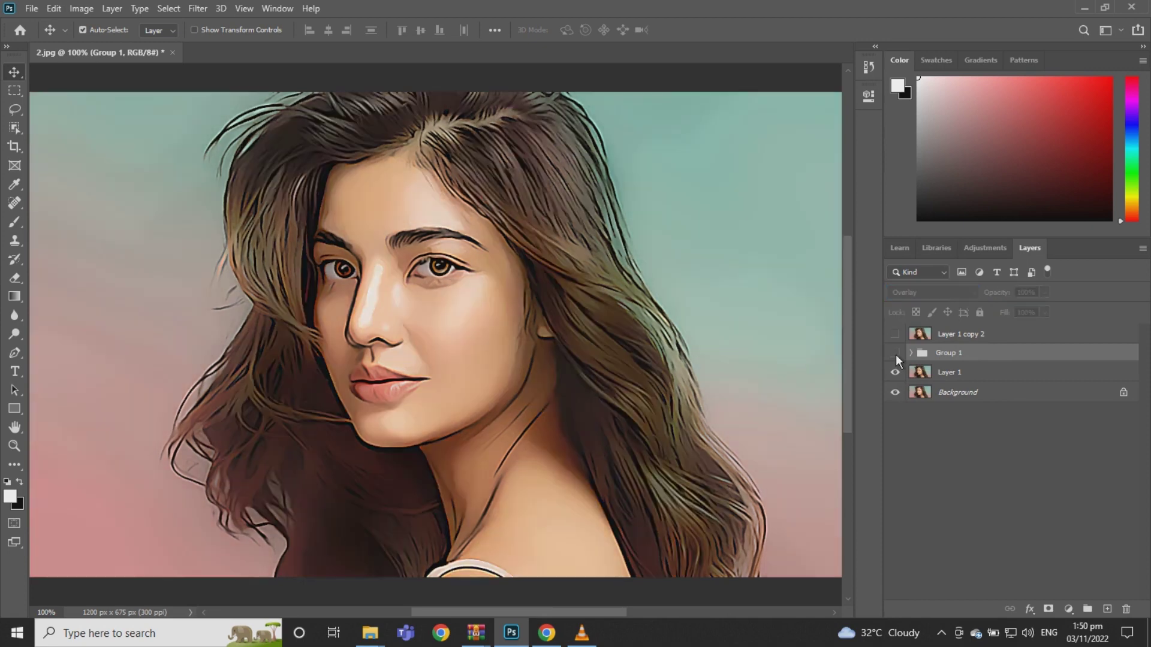
pyautogui.click(895, 354)
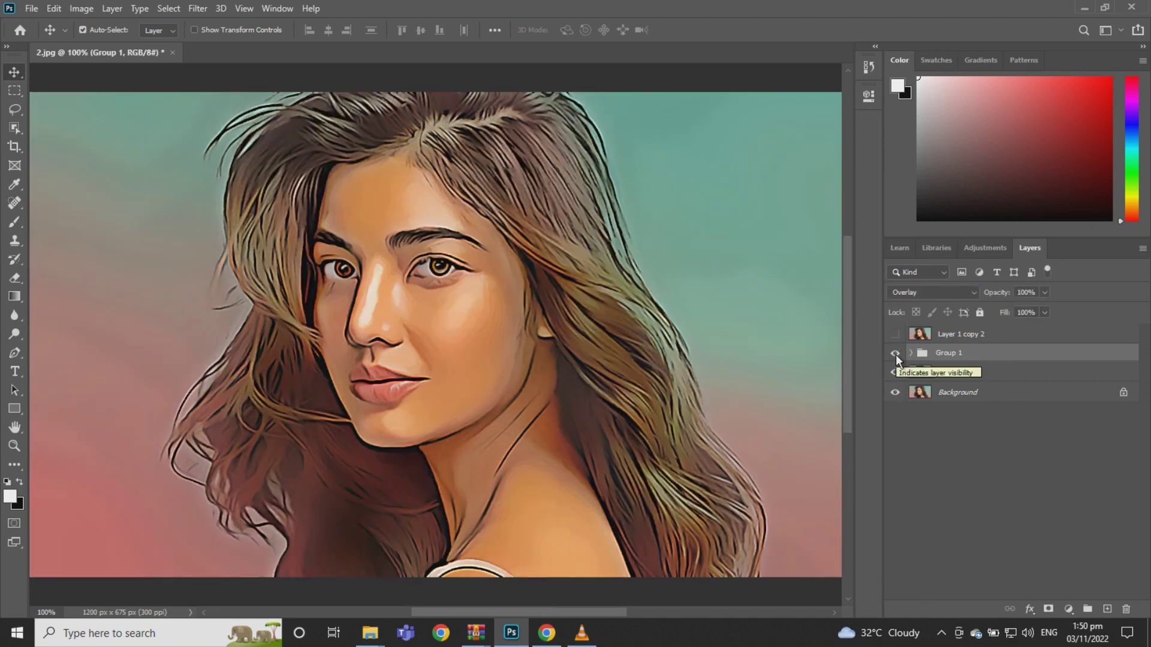
# Lower Group 1's opacity to 51% and make Layer 1 copy 2 visible again
pyautogui.click(1045, 293)
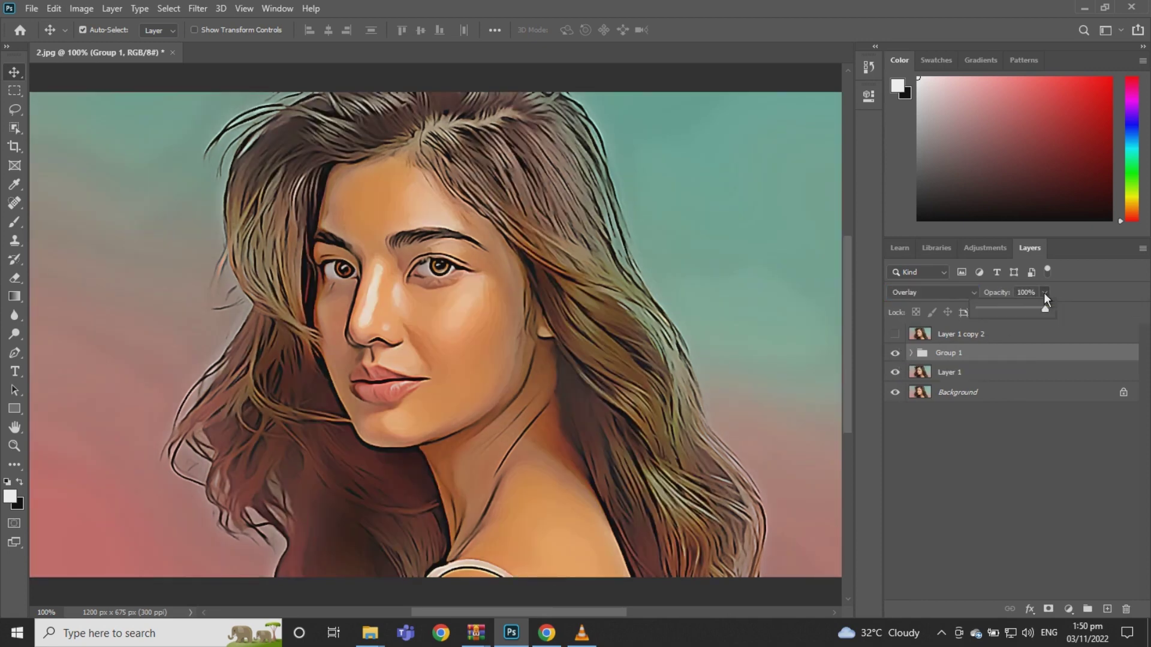
pyautogui.click(1021, 308)
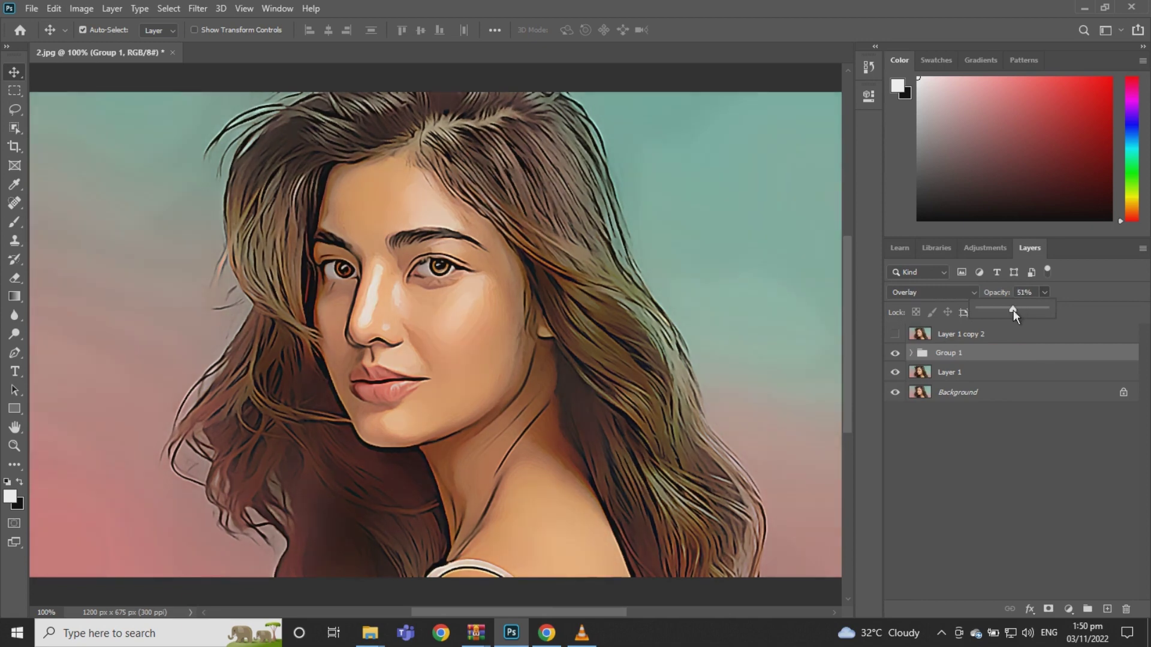
pyautogui.click(896, 354)
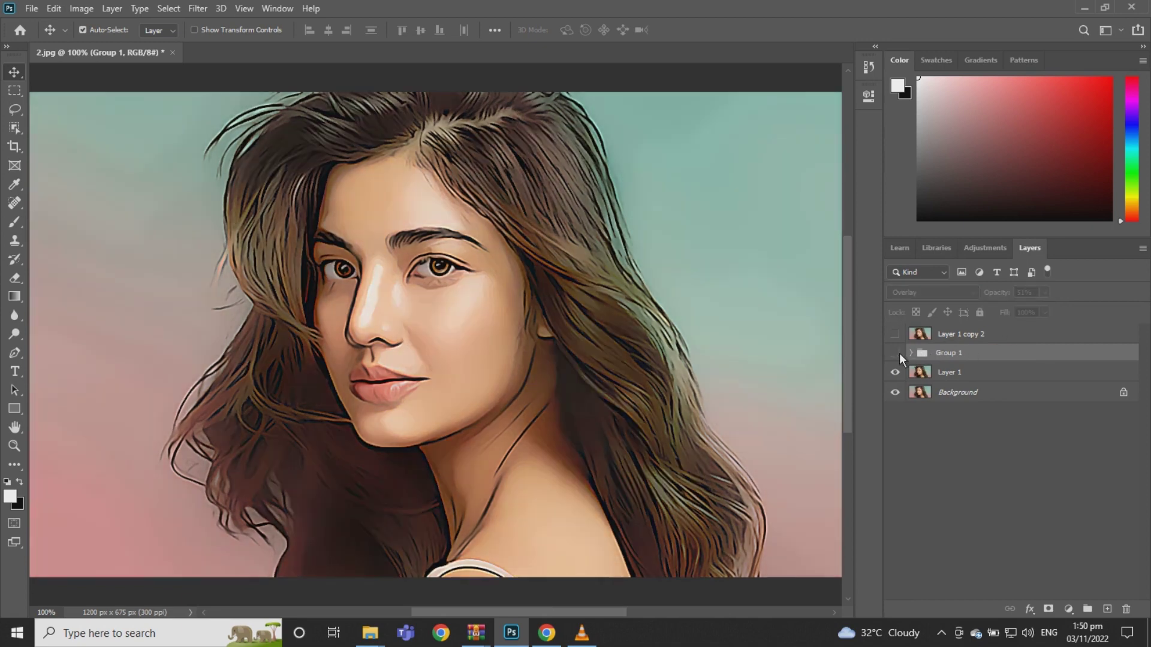
pyautogui.click(896, 353)
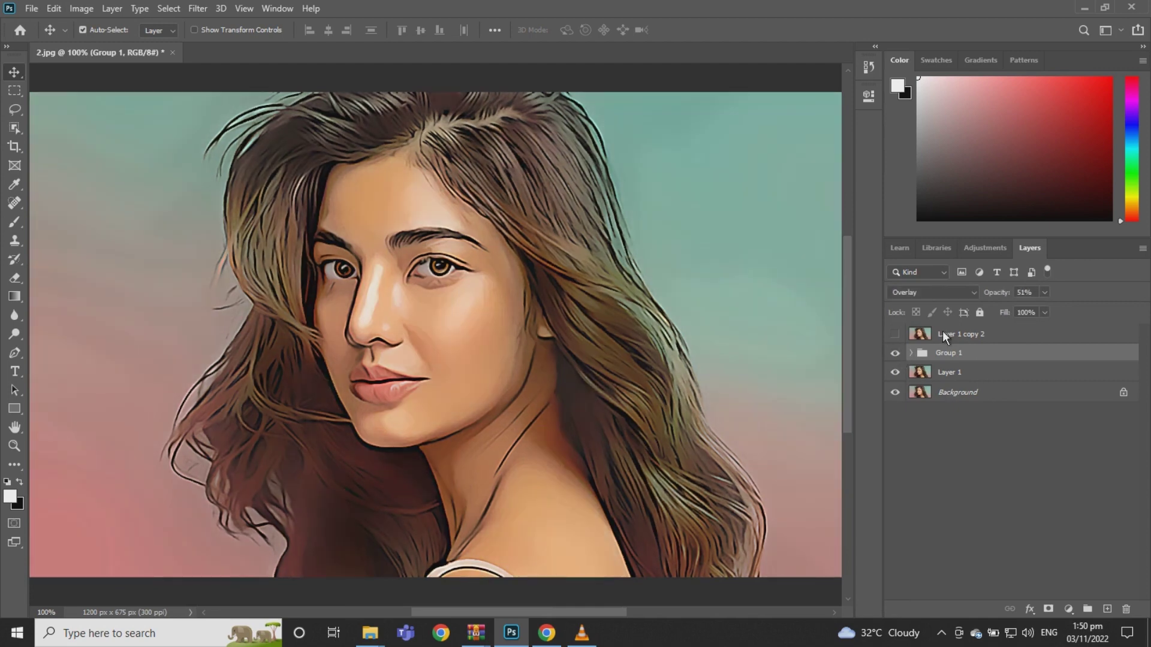
pyautogui.click(943, 333)
pyautogui.click(895, 335)
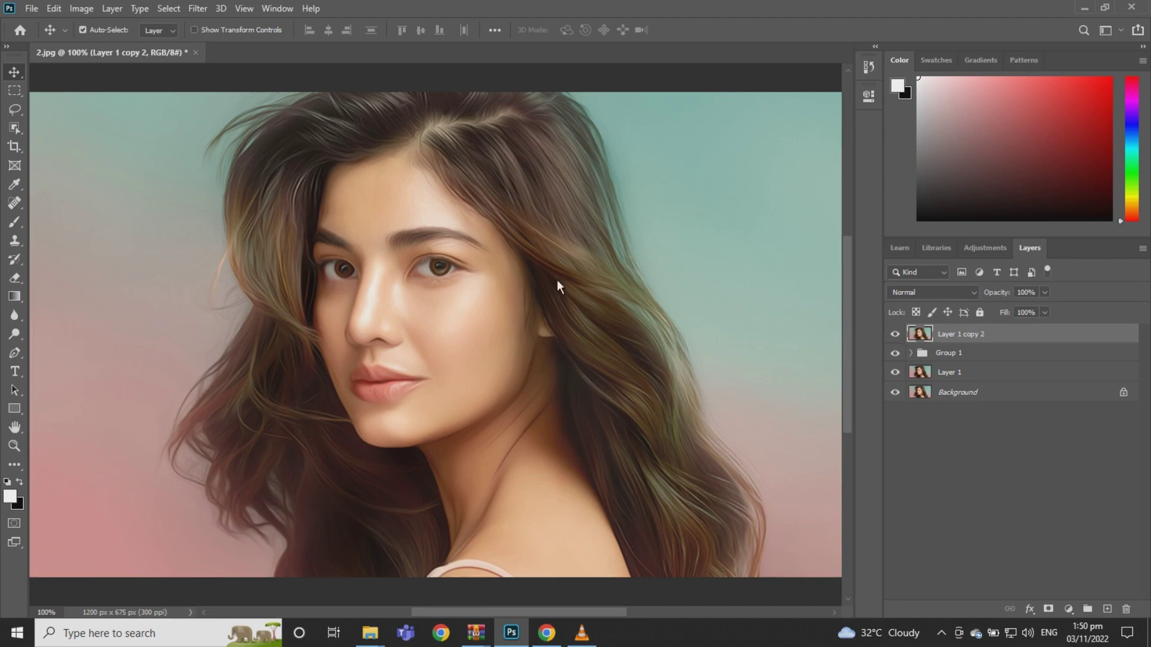
# Apply a High Pass filter to Layer 1 copy 2
pyautogui.click(189, 13)
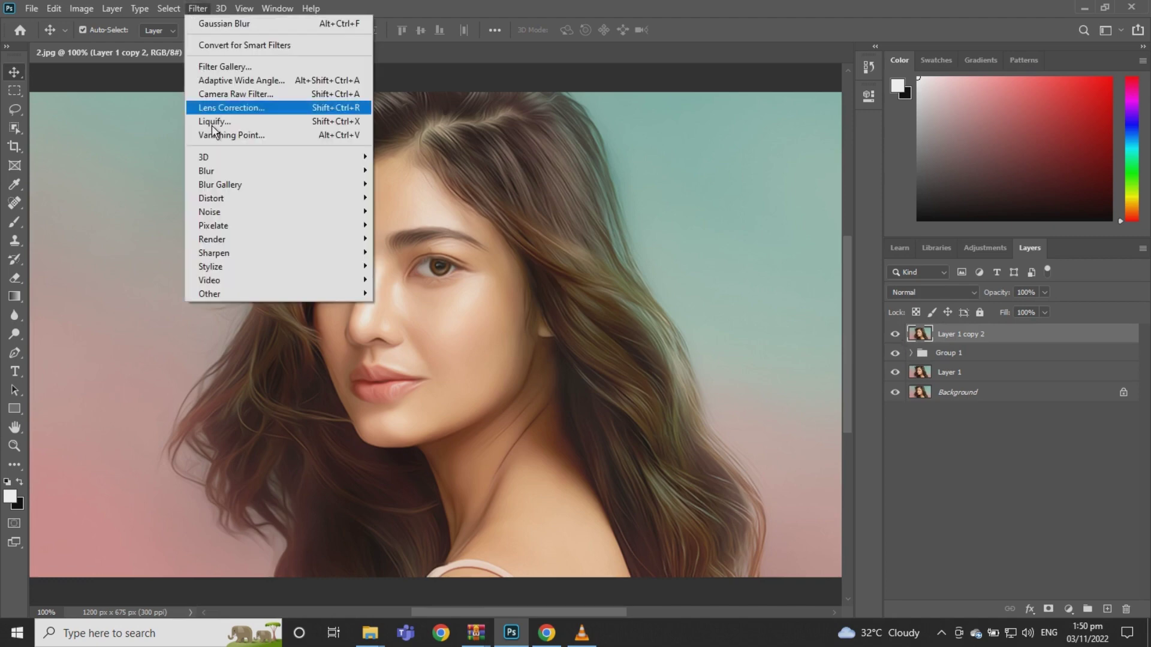
pyautogui.moveTo(260, 294)
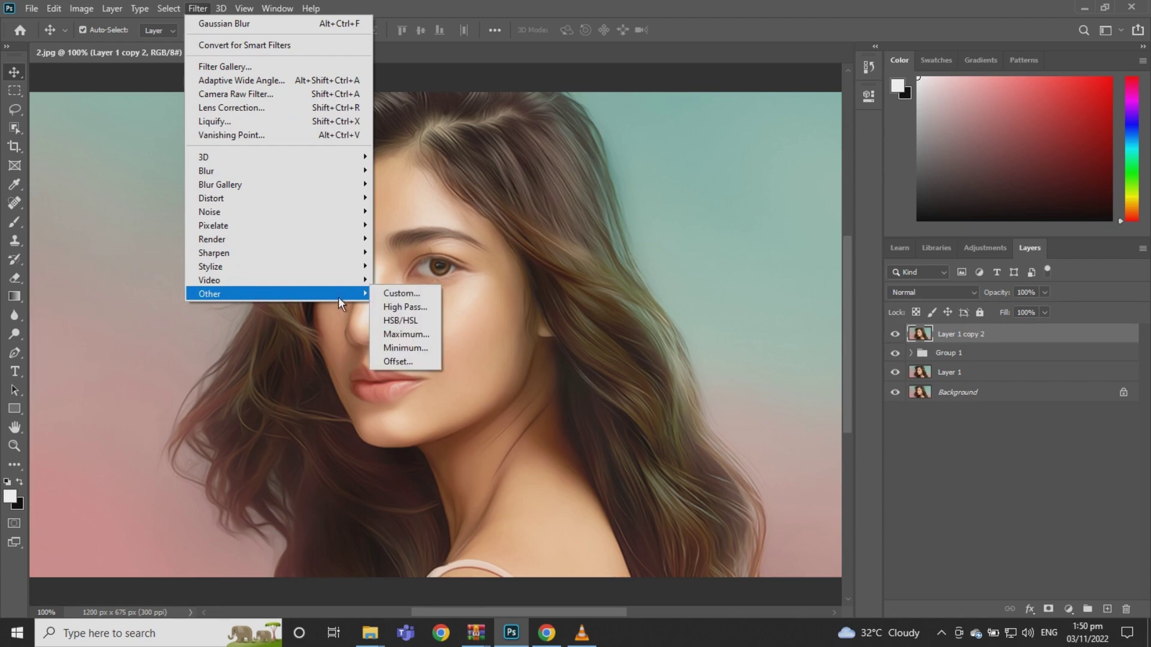
pyautogui.click(409, 304)
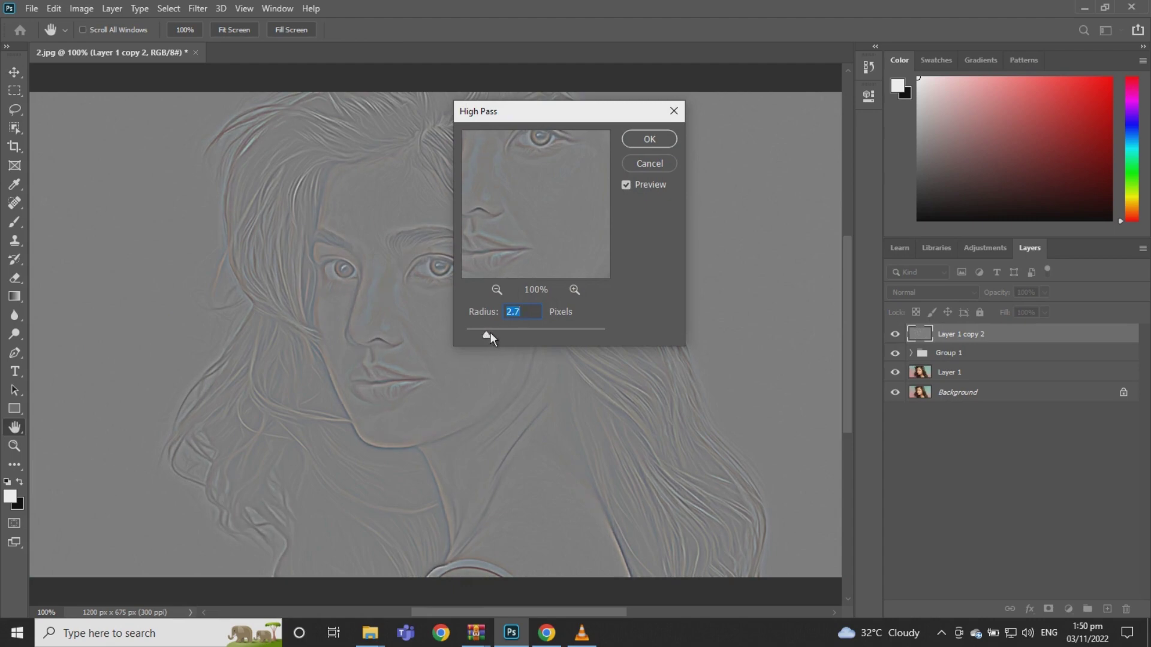
pyautogui.click(642, 141)
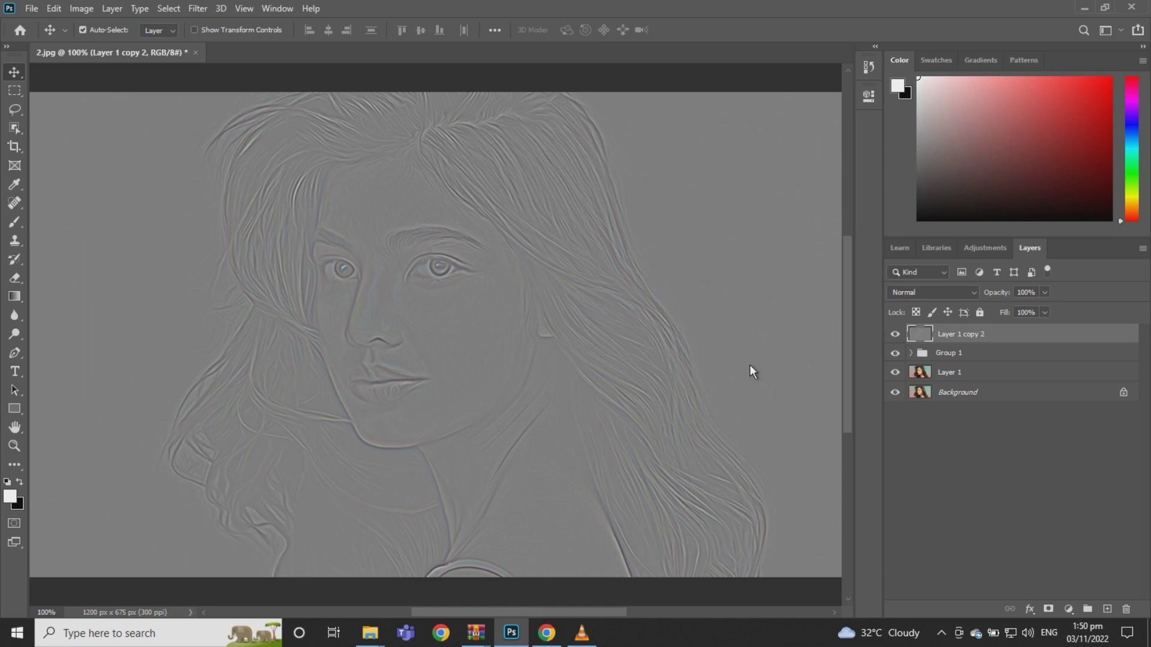
# Set Layer 1 copy 2 to Overlay blending at 52% opacity
pyautogui.click(973, 295)
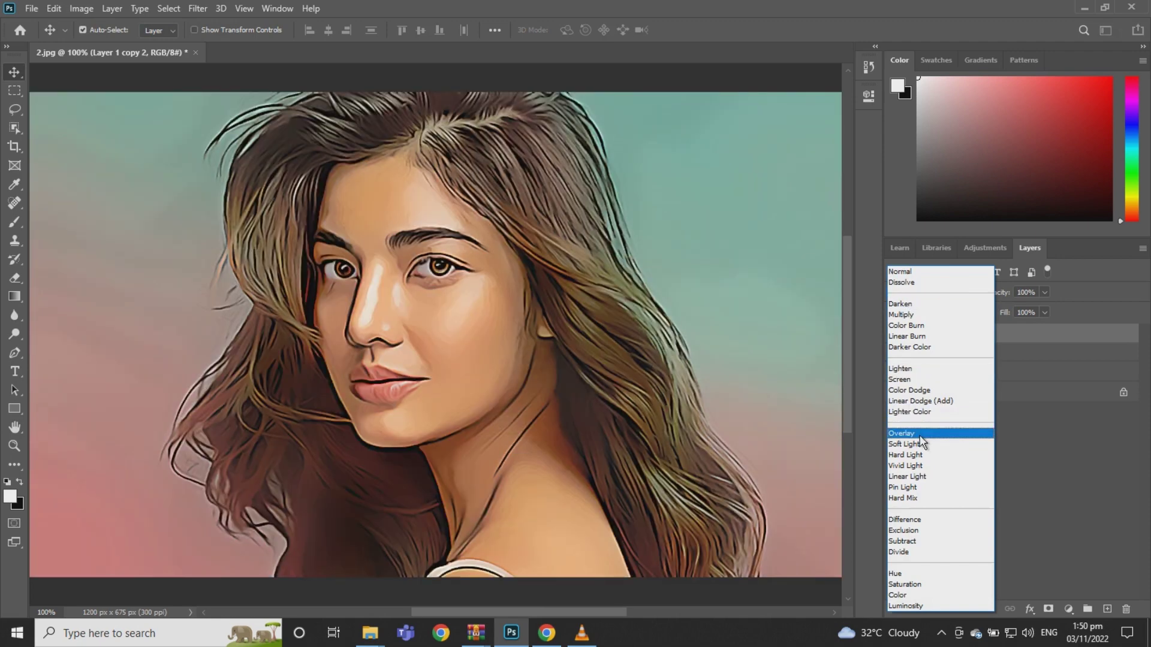
pyautogui.click(919, 436)
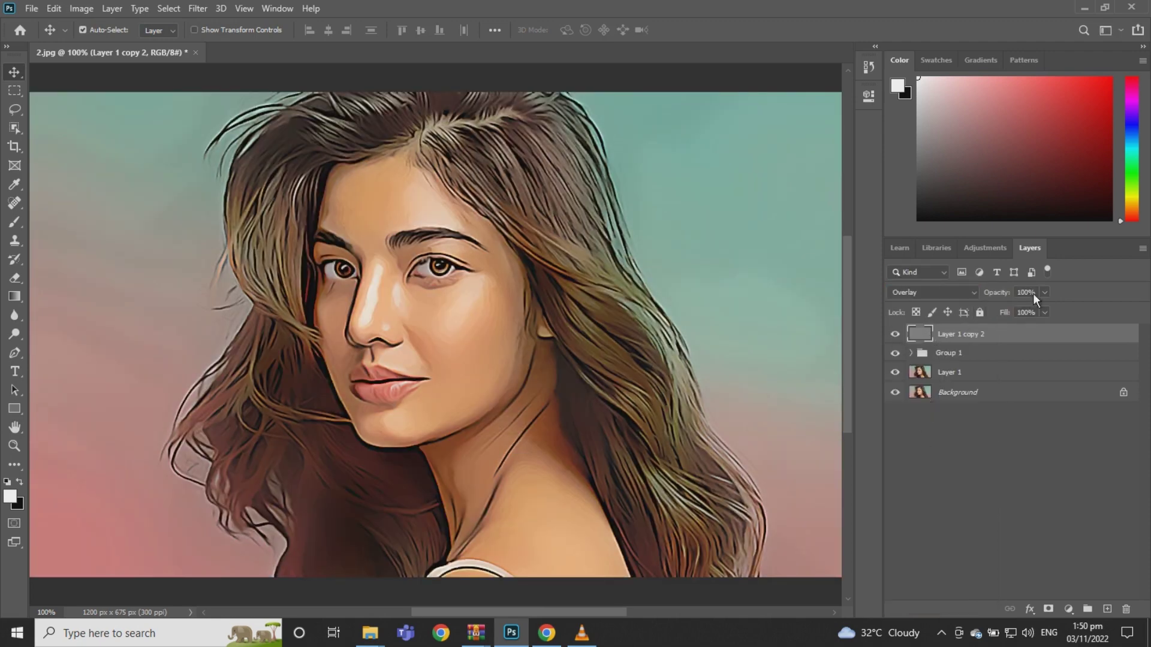
pyautogui.click(1045, 293)
pyautogui.click(1068, 609)
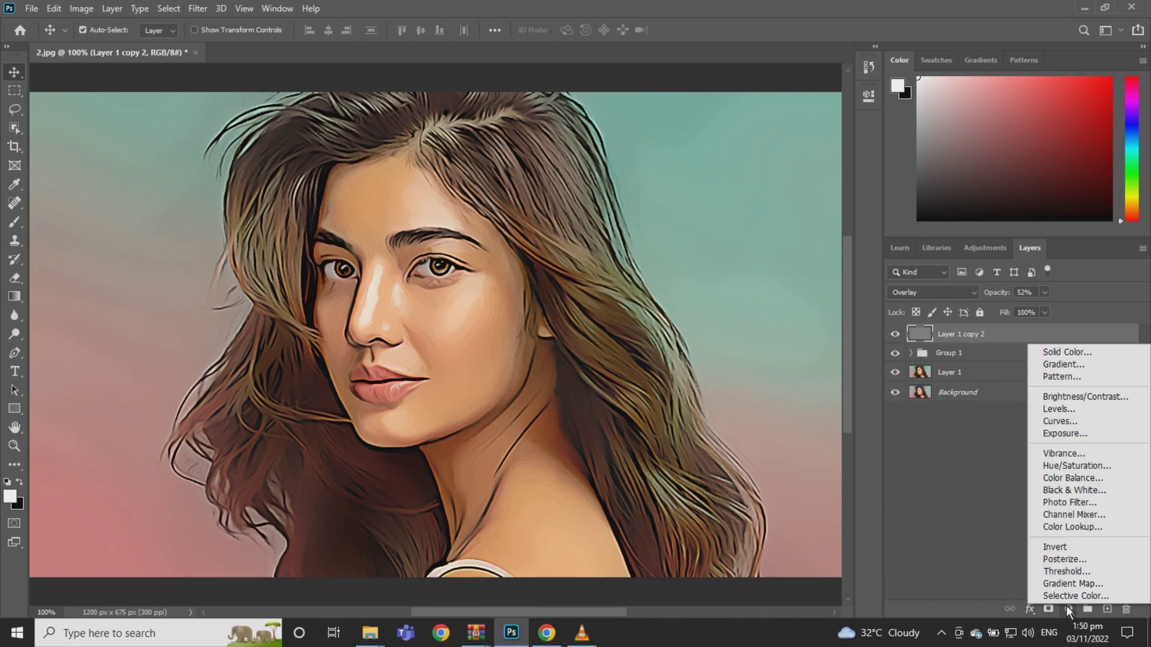
# Add a Selective Color adjustment layer with Whites black set to -70
pyautogui.click(1068, 596)
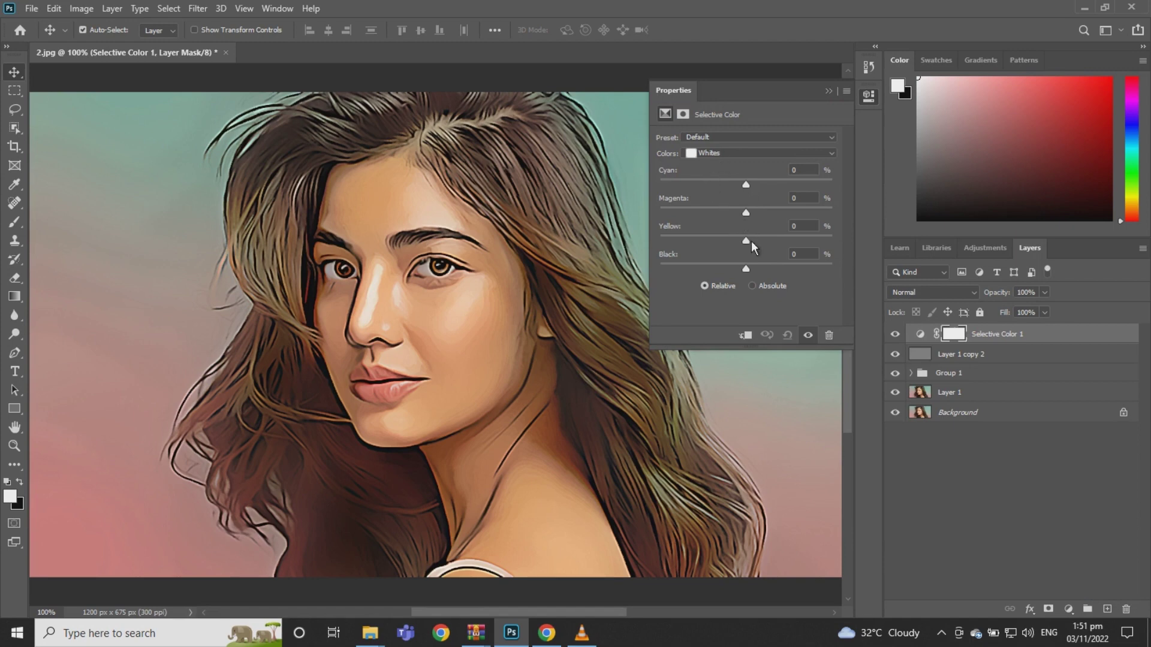
pyautogui.moveTo(745, 271); pyautogui.dragTo(687, 273)
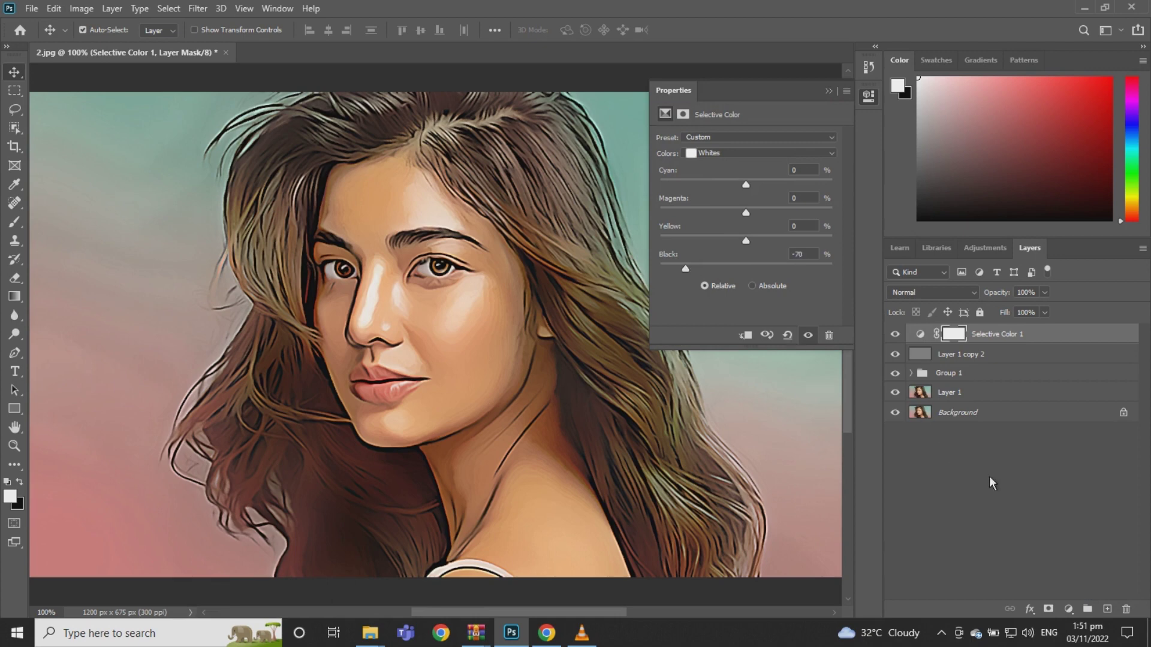
pyautogui.click(1068, 609)
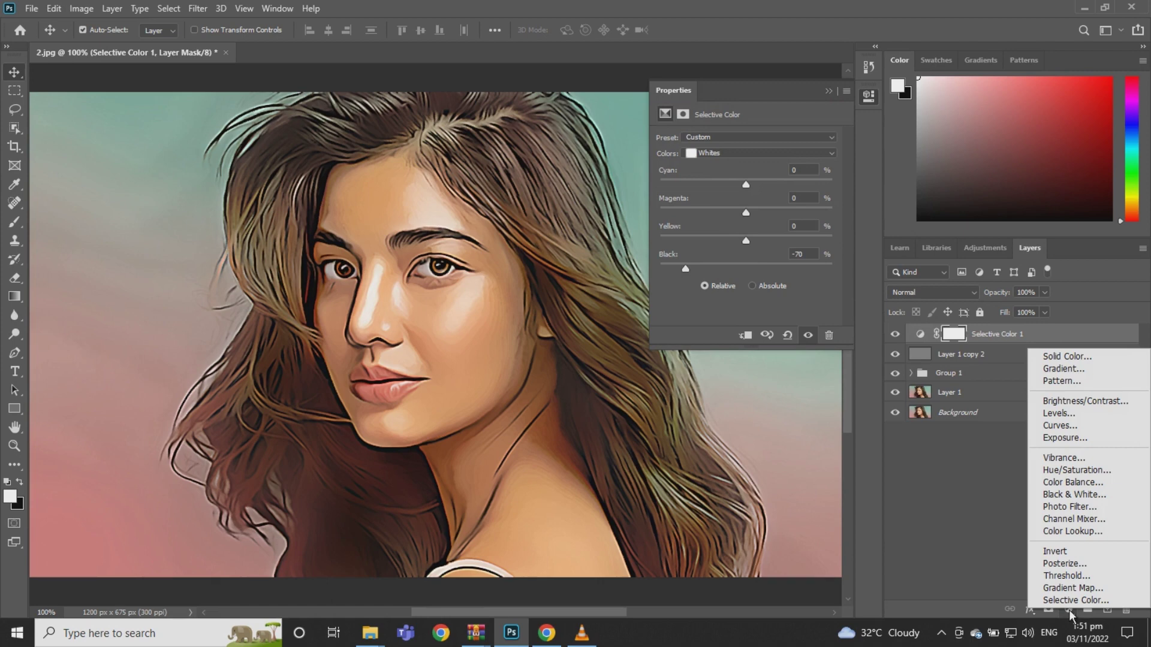
# Add a Vibrance adjustment layer with Vibrance +33 and Saturation +6
pyautogui.click(1064, 458)
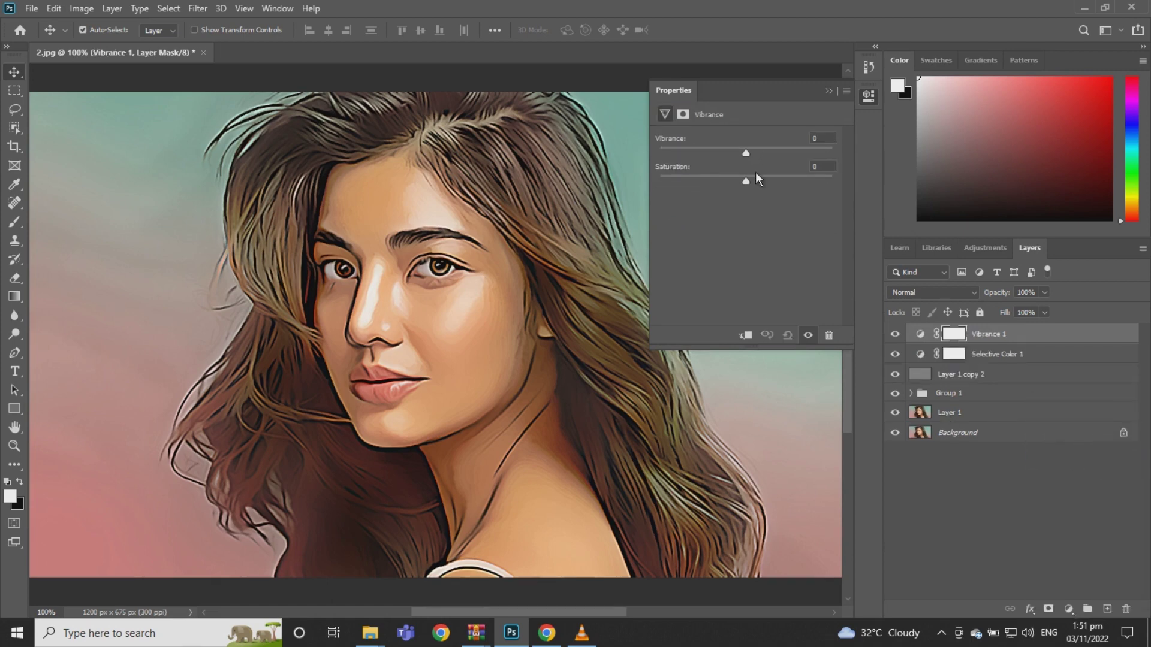
pyautogui.moveTo(746, 154); pyautogui.dragTo(755, 180)
pyautogui.click(1069, 610)
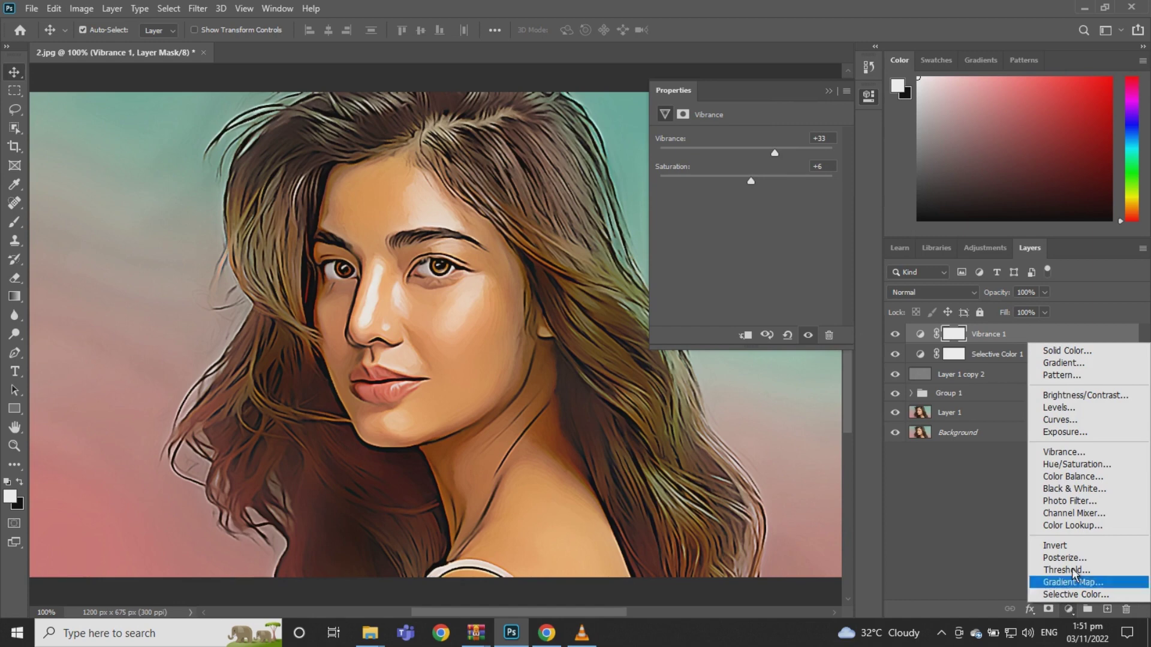
# Add a Levels adjustment layer with input levels 33, 1.37 and 255
pyautogui.click(1071, 411)
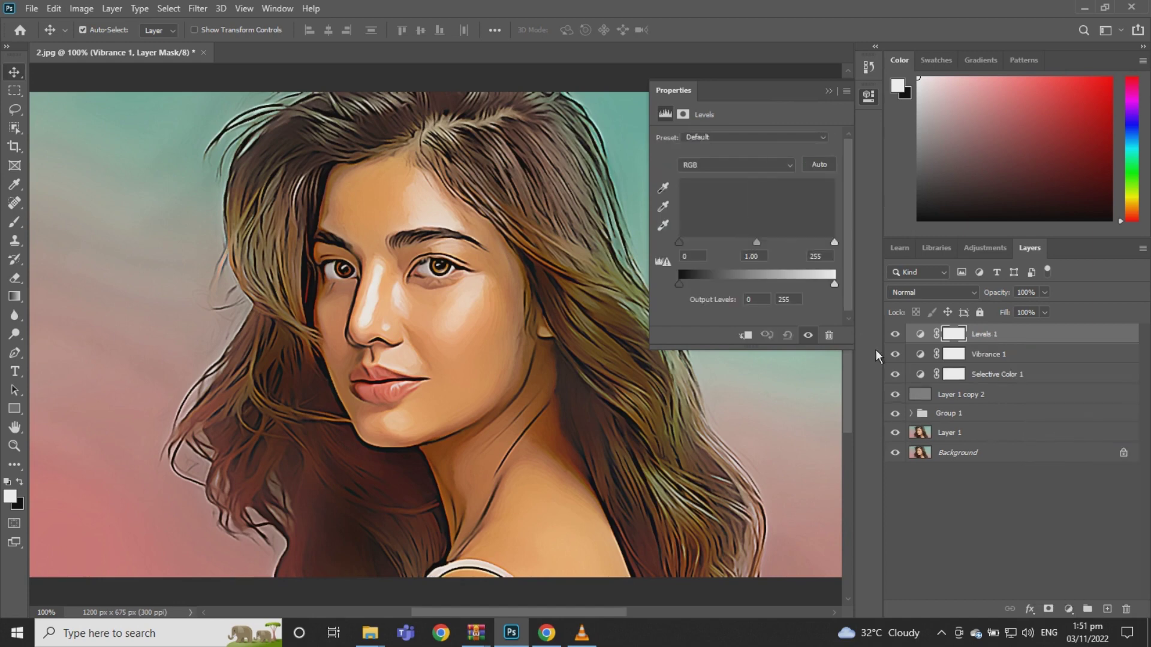
pyautogui.moveTo(683, 247); pyautogui.dragTo(757, 249)
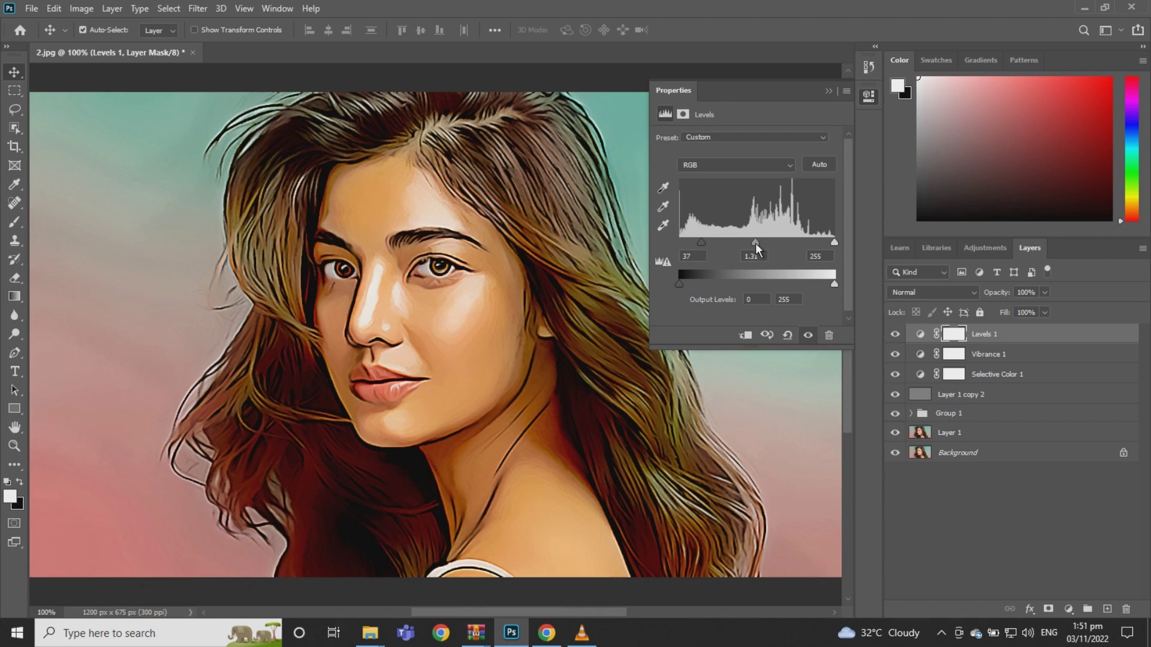
pyautogui.moveTo(701, 243); pyautogui.dragTo(752, 244)
pyautogui.click(829, 91)
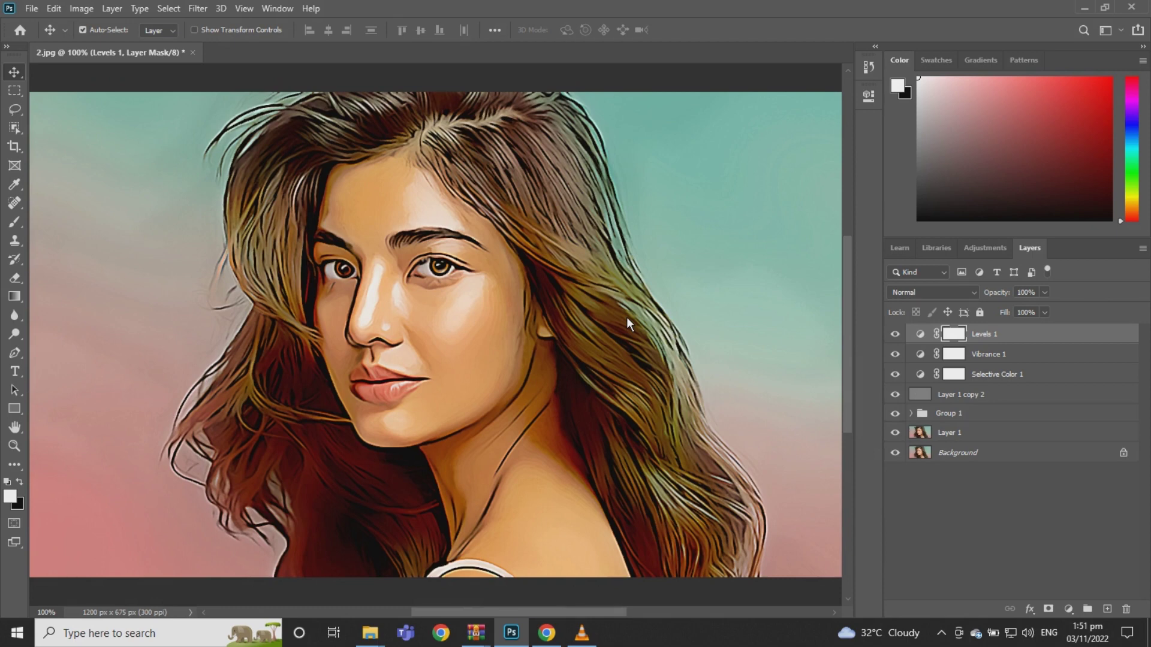
# Crop the left and right sides so the canvas becomes 871 × 675 px
pyautogui.hotkey('ctrl', '0')
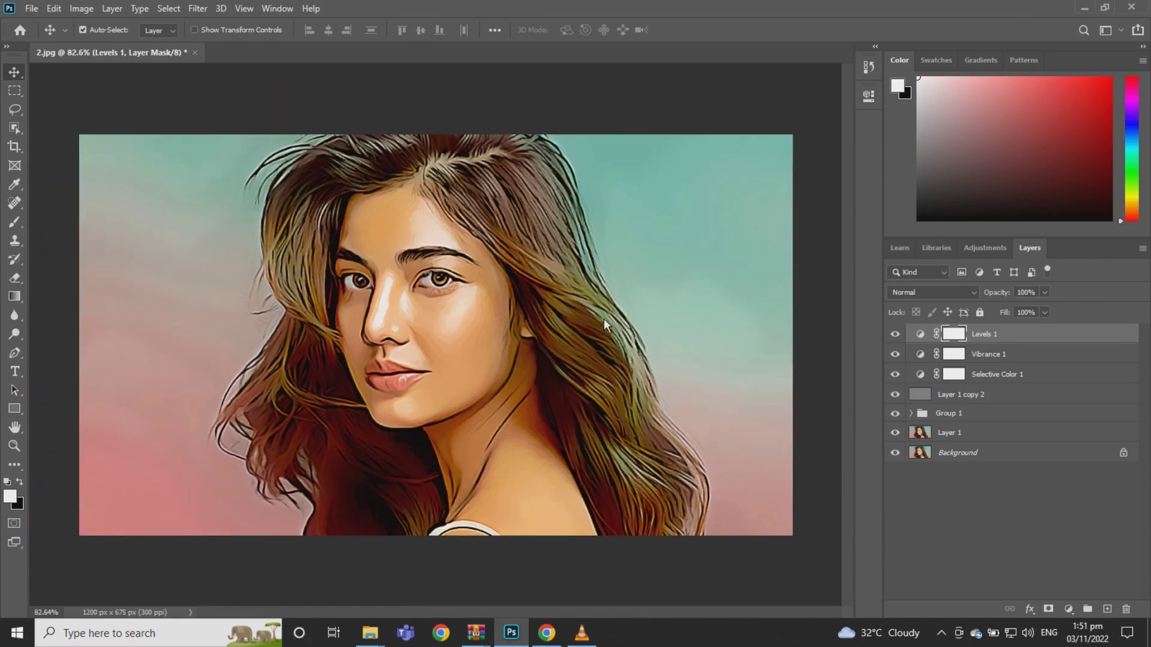
pyautogui.press('c')
pyautogui.click(15, 147)
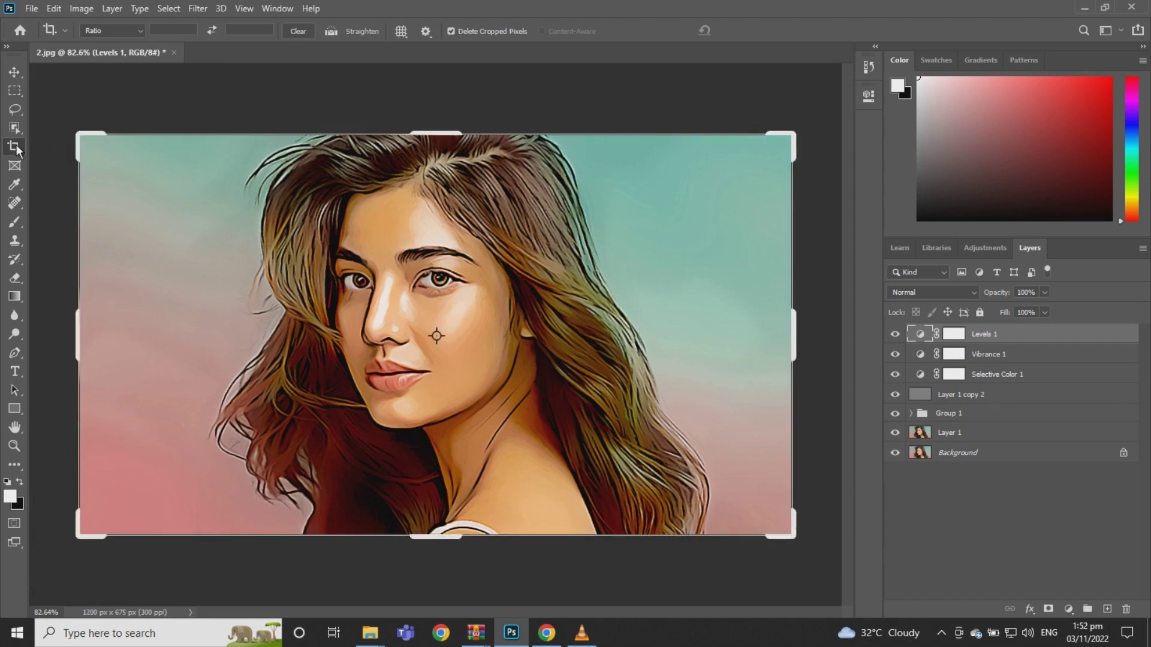
pyautogui.moveTo(77, 331); pyautogui.dragTo(138, 323)
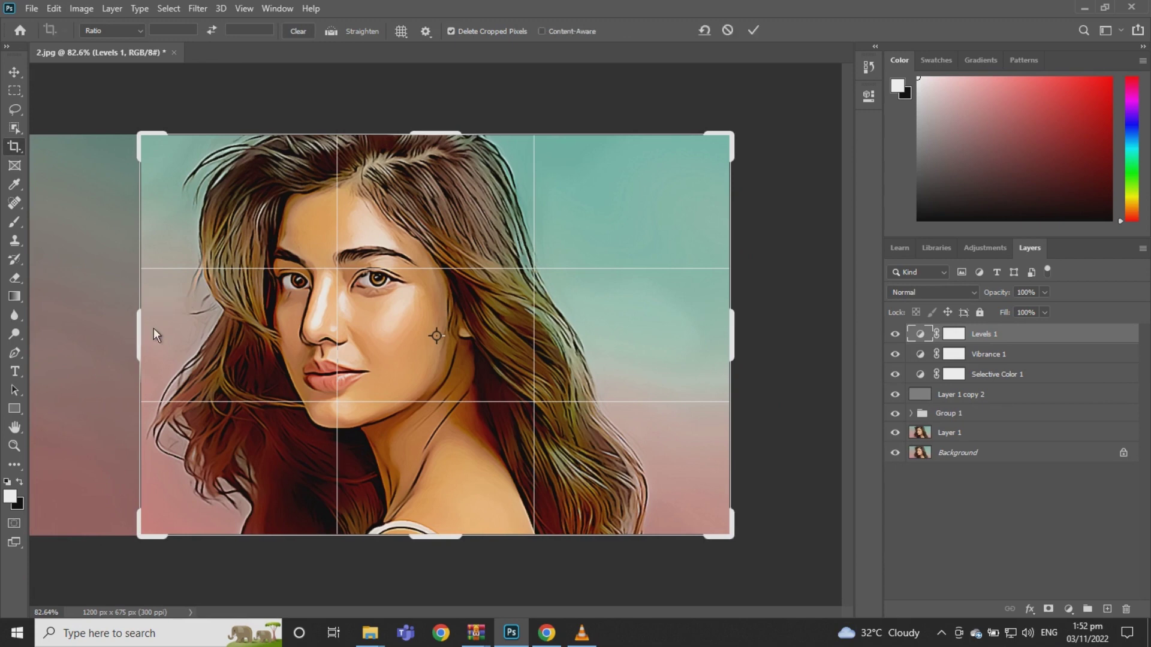
pyautogui.moveTo(736, 339); pyautogui.dragTo(699, 340)
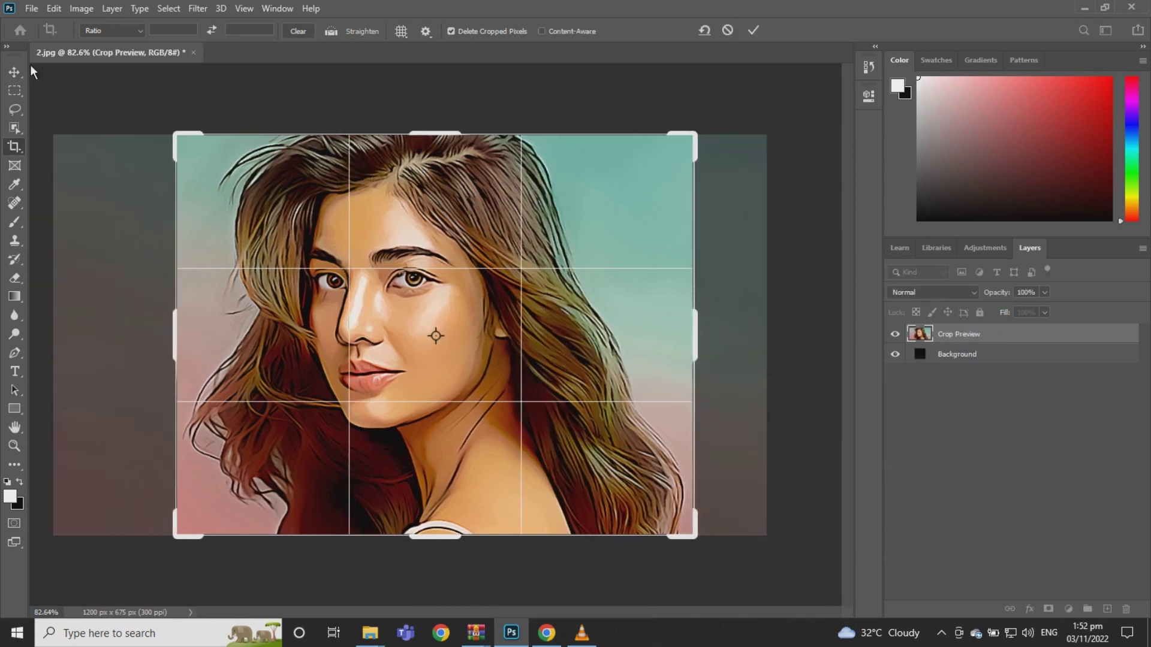
pyautogui.click(24, 71)
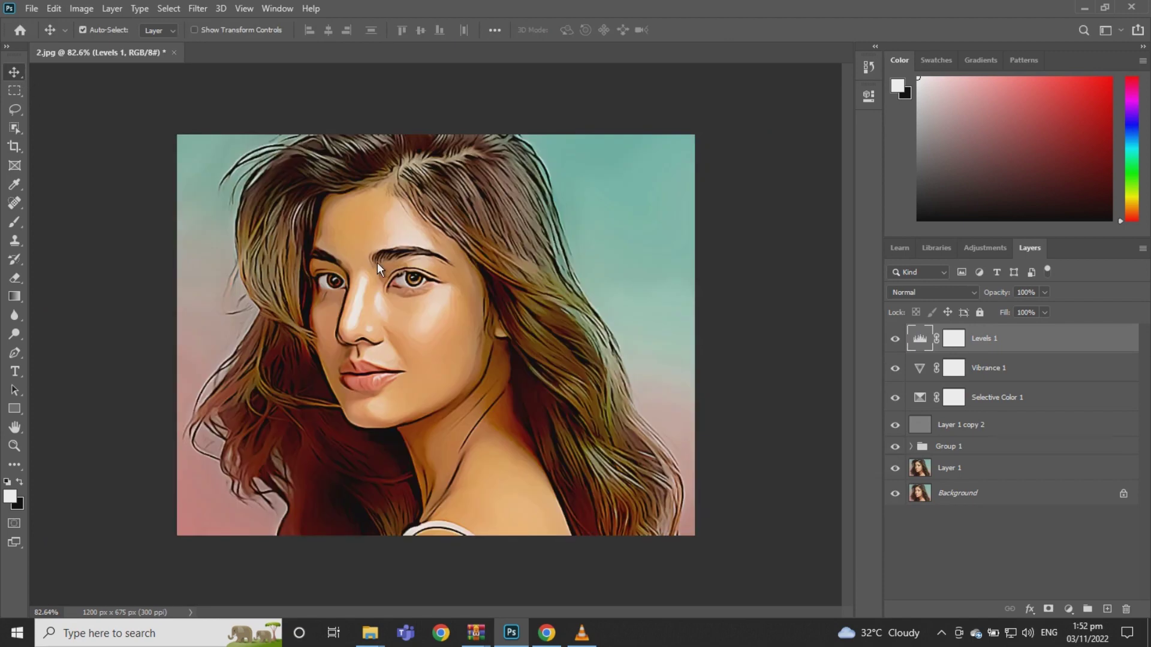
pyautogui.click(16, 372)
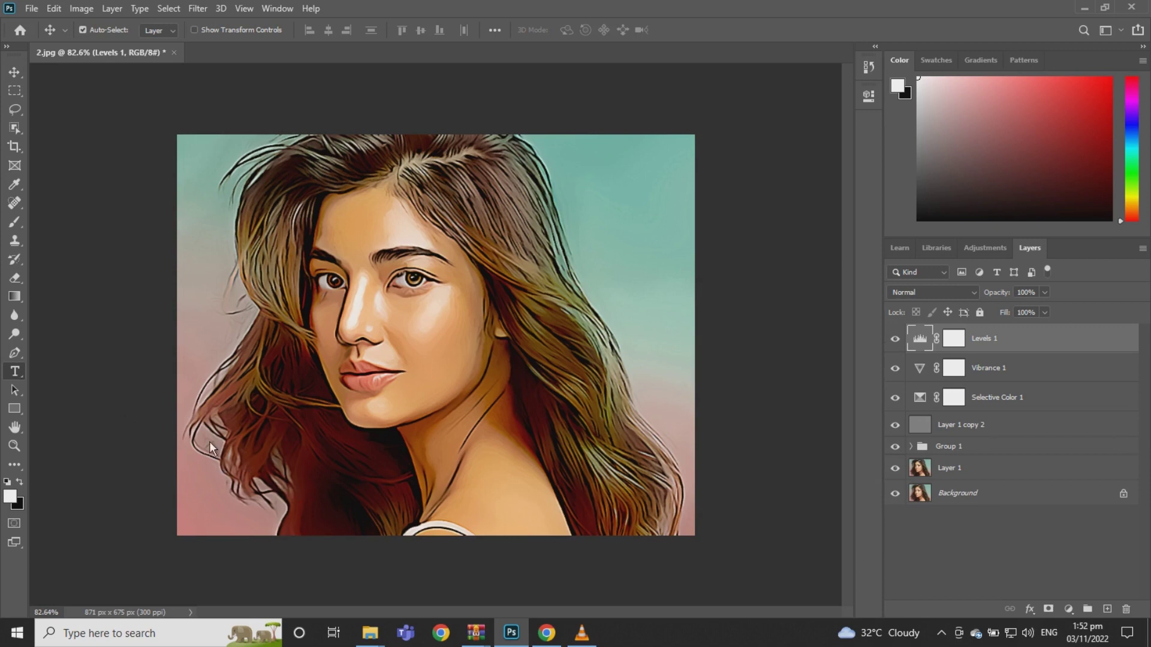
# Type the person's name as a caption and set it in Brush Script MT Italic
pyautogui.click(246, 458)
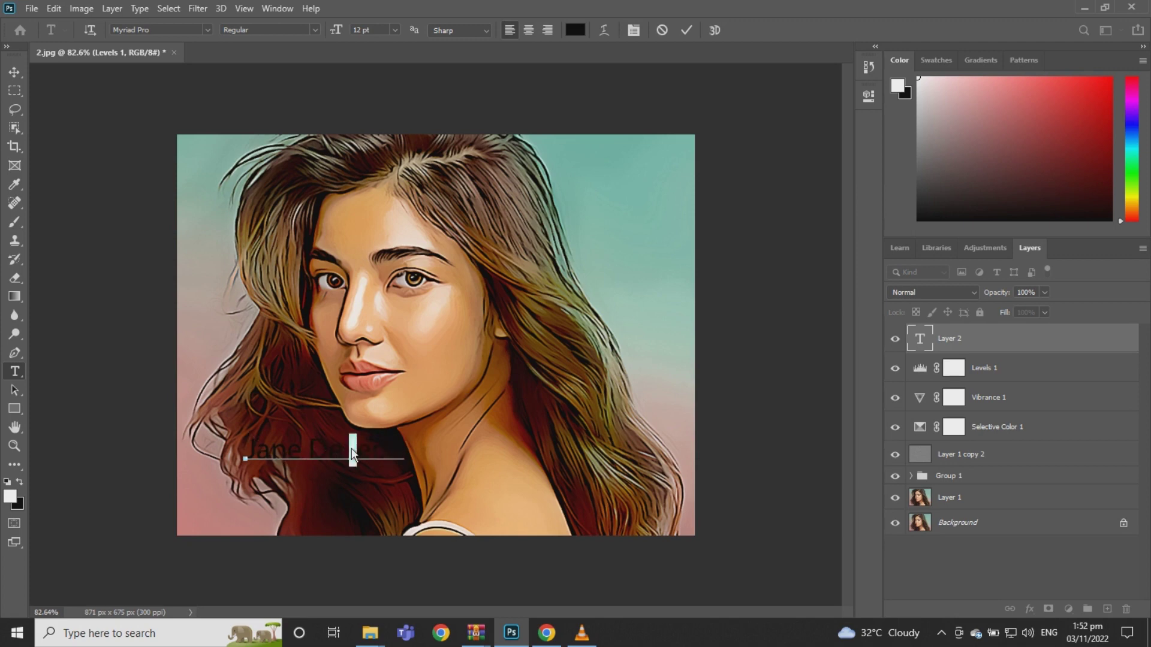
pyautogui.hotkey('ctrl', 'a')
pyautogui.click(169, 29)
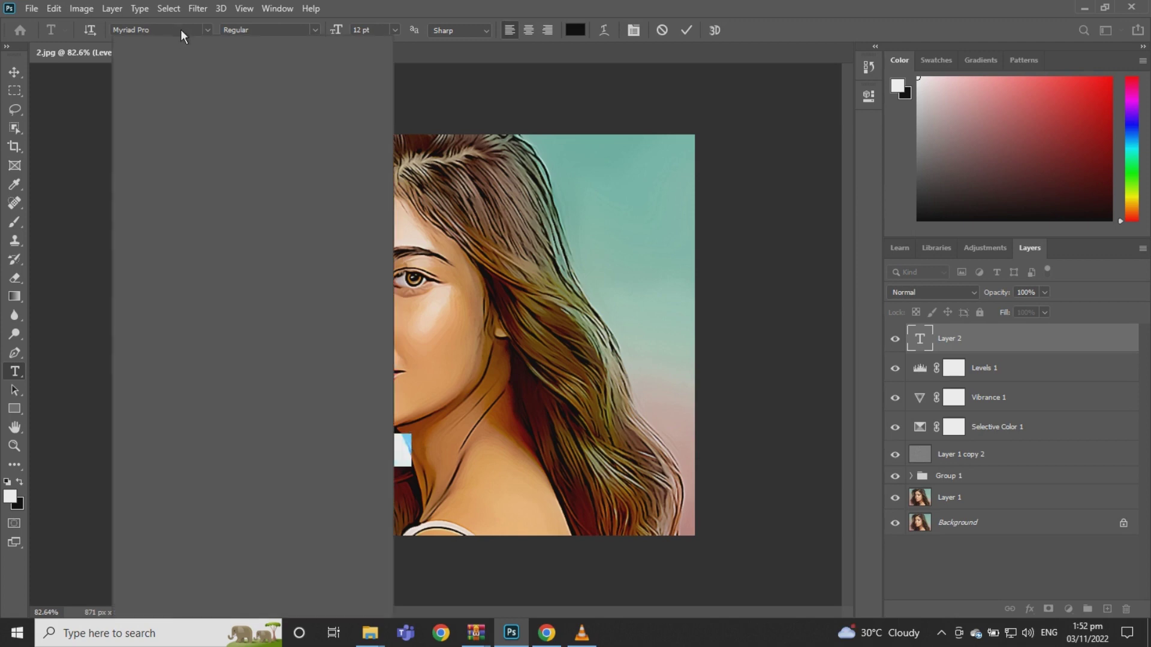
pyautogui.write('Myriad brush')
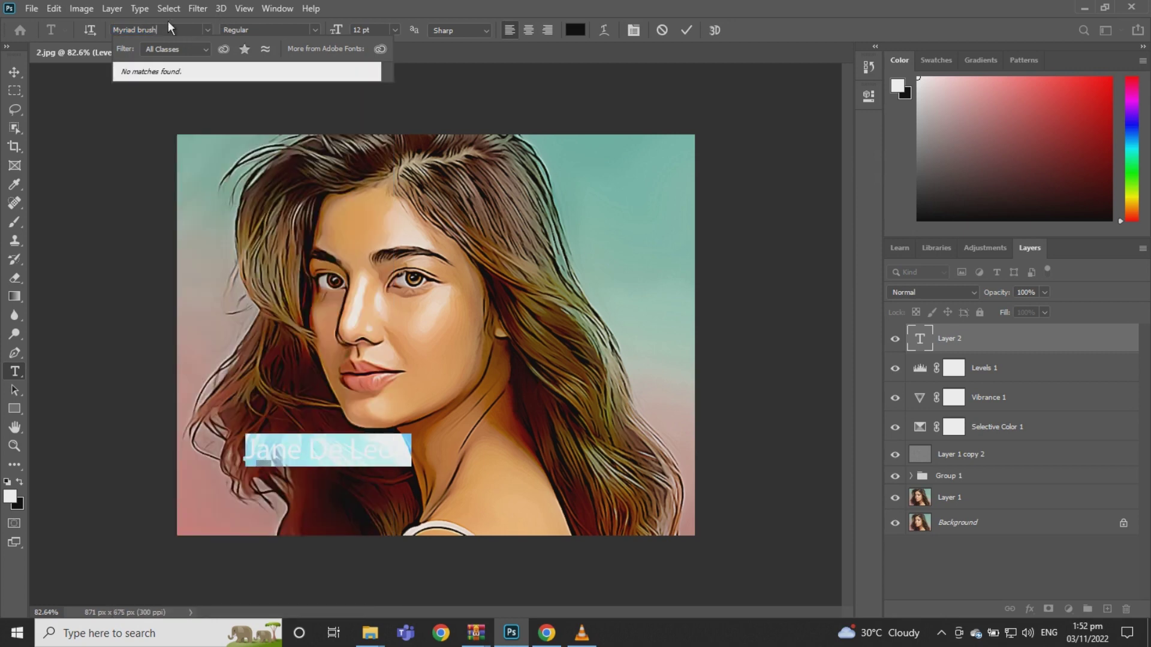
pyautogui.press('BackSpace')
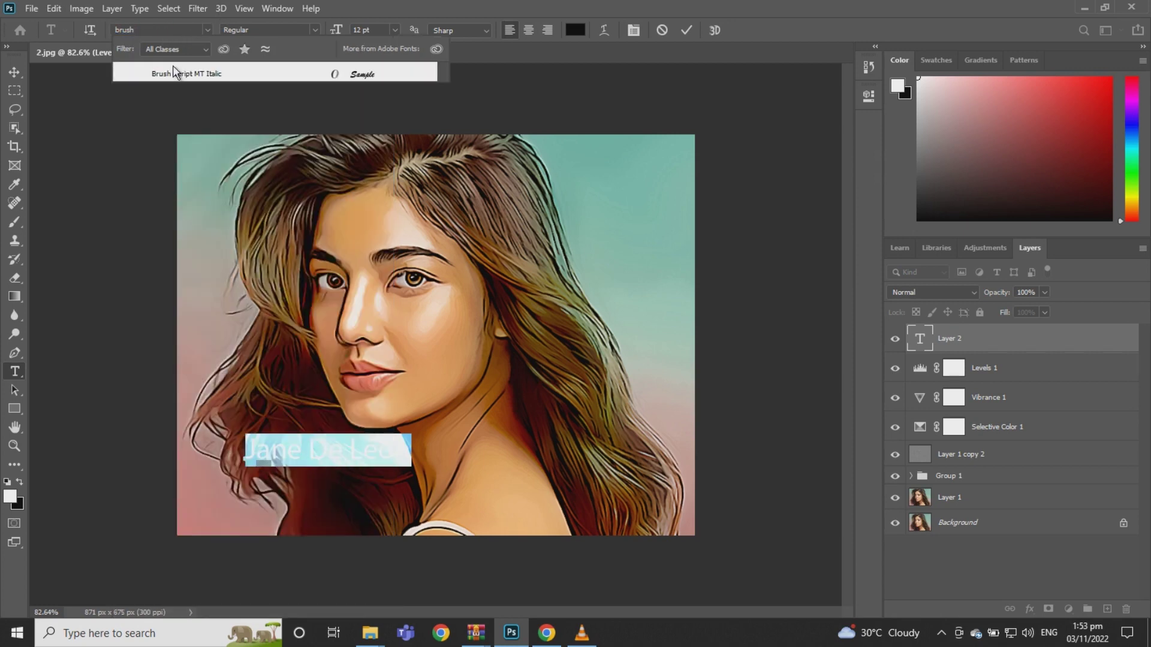
pyautogui.click(176, 71)
pyautogui.click(15, 71)
# Colour the name caption text white
pyautogui.doubleClick(354, 450)
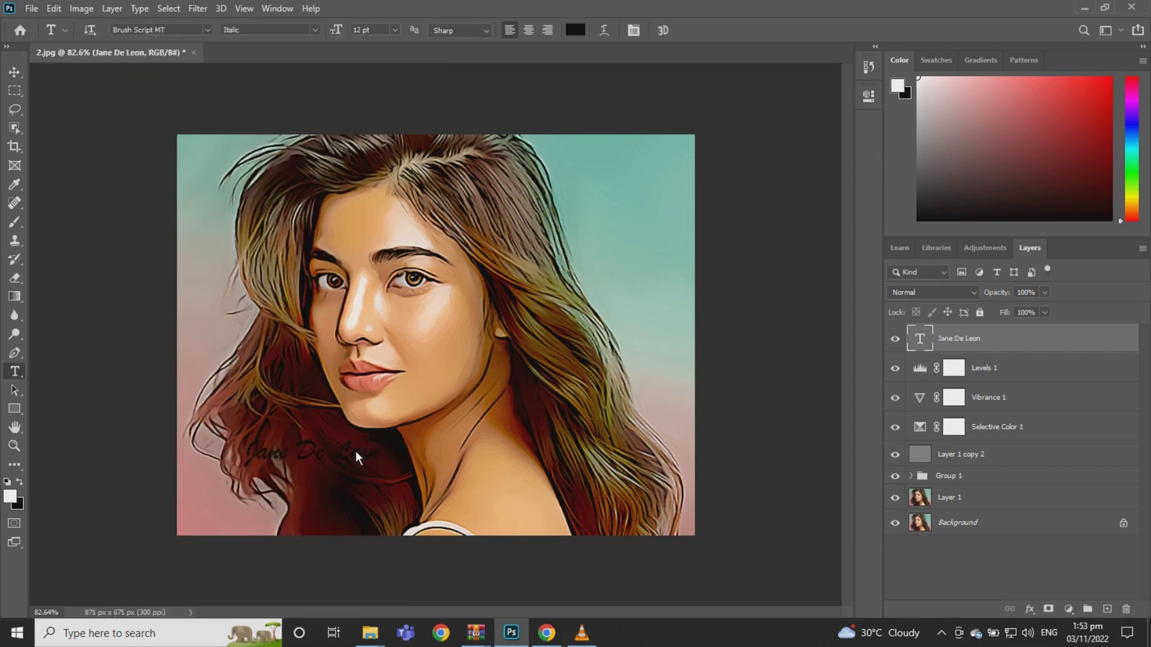
pyautogui.click(578, 30)
pyautogui.moveTo(428, 136); pyautogui.dragTo(385, 130)
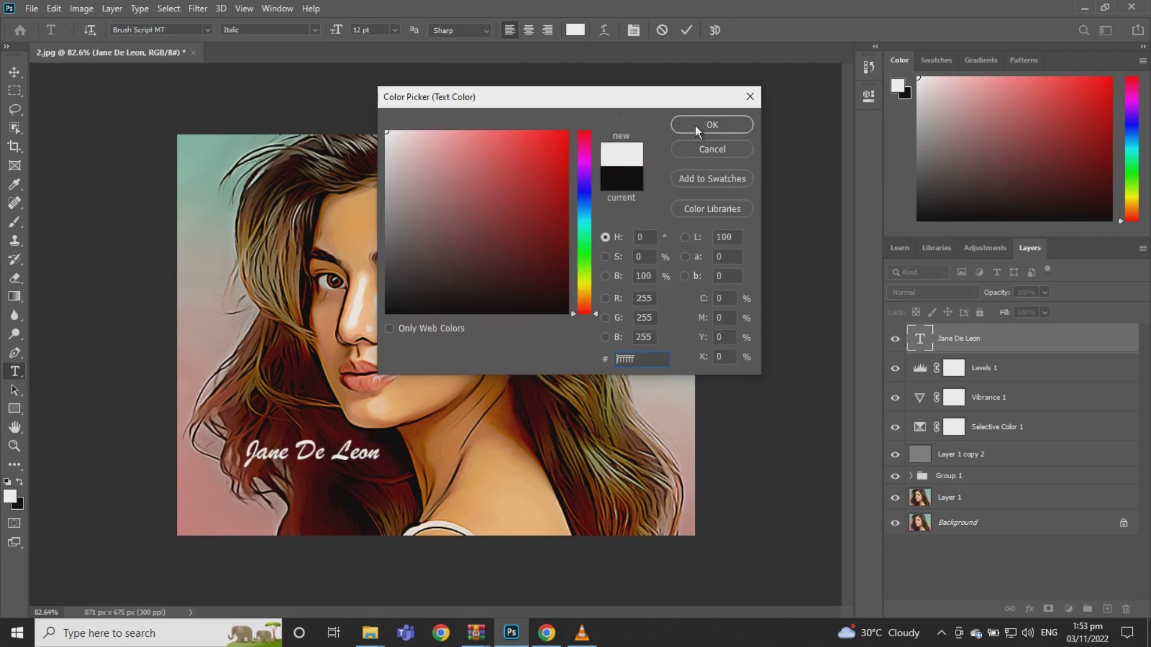
pyautogui.click(696, 125)
pyautogui.click(14, 71)
# Enlarge the name caption and move it to the portrait's top right
pyautogui.hotkey('ctrl', 't')
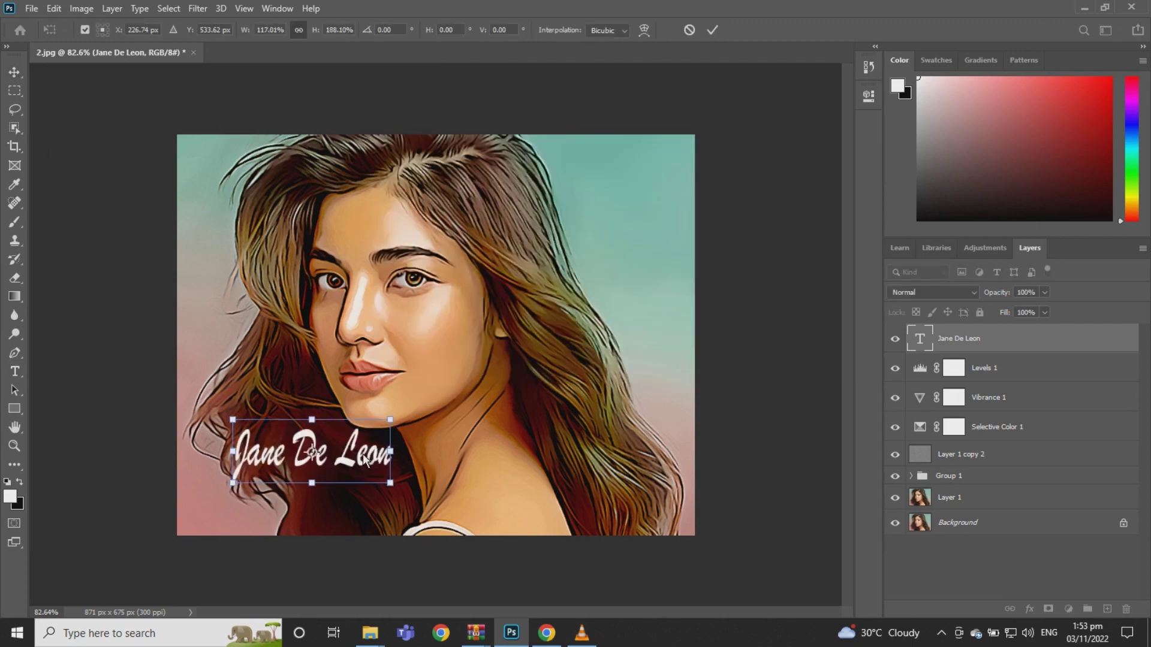
pyautogui.press('Return')
pyautogui.moveTo(363, 459); pyautogui.dragTo(659, 184)
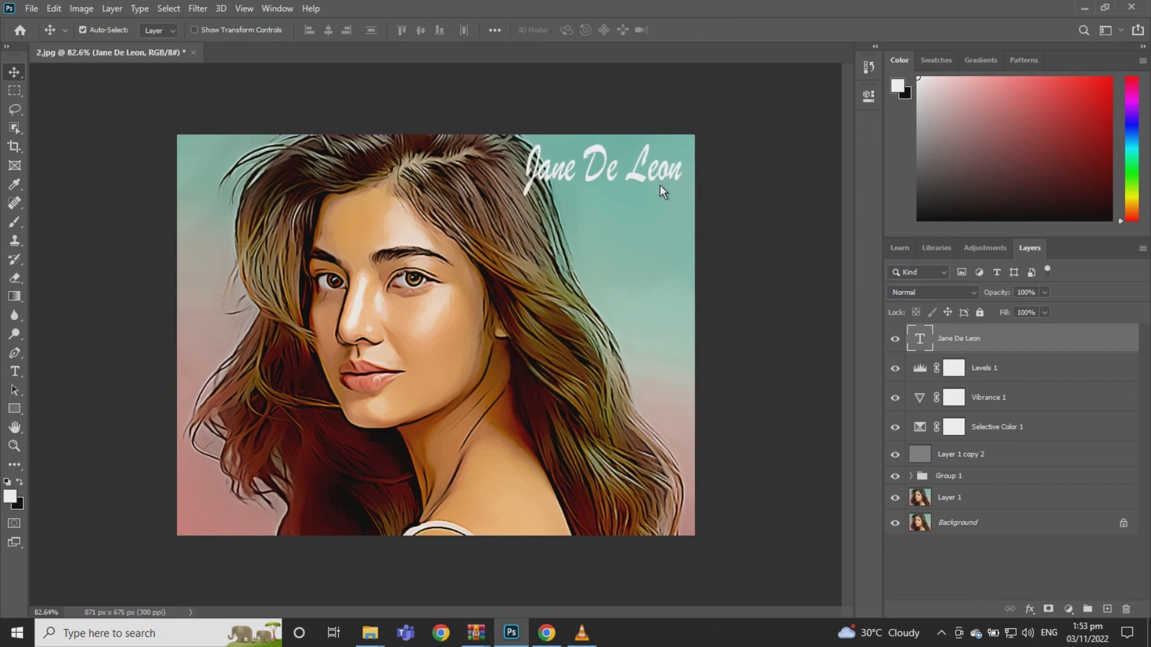
# Give the name a Drop Shadow: 69% opacity, 42% spread, 3 px size
pyautogui.click(1029, 609)
pyautogui.click(1043, 626)
pyautogui.moveTo(855, 409); pyautogui.dragTo(883, 409)
pyautogui.moveTo(860, 425); pyautogui.dragTo(857, 426)
pyautogui.moveTo(879, 350); pyautogui.dragTo(900, 350)
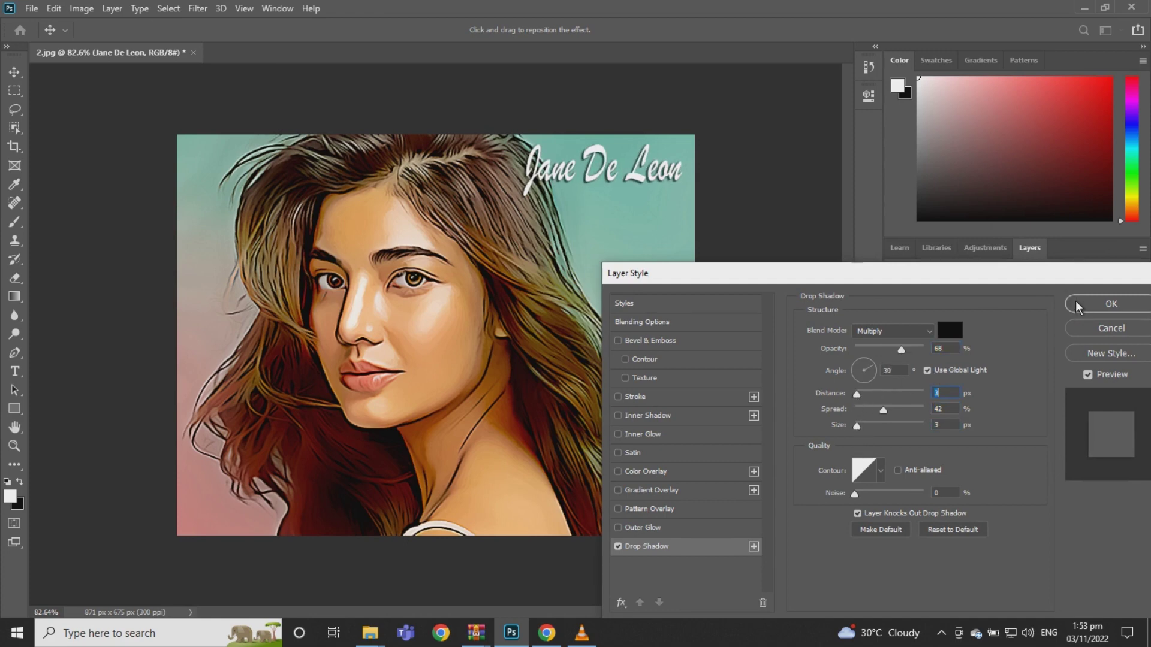
pyautogui.click(1111, 304)
# Scale the name caption down slightly
pyautogui.hotkey('ctrl', 't')
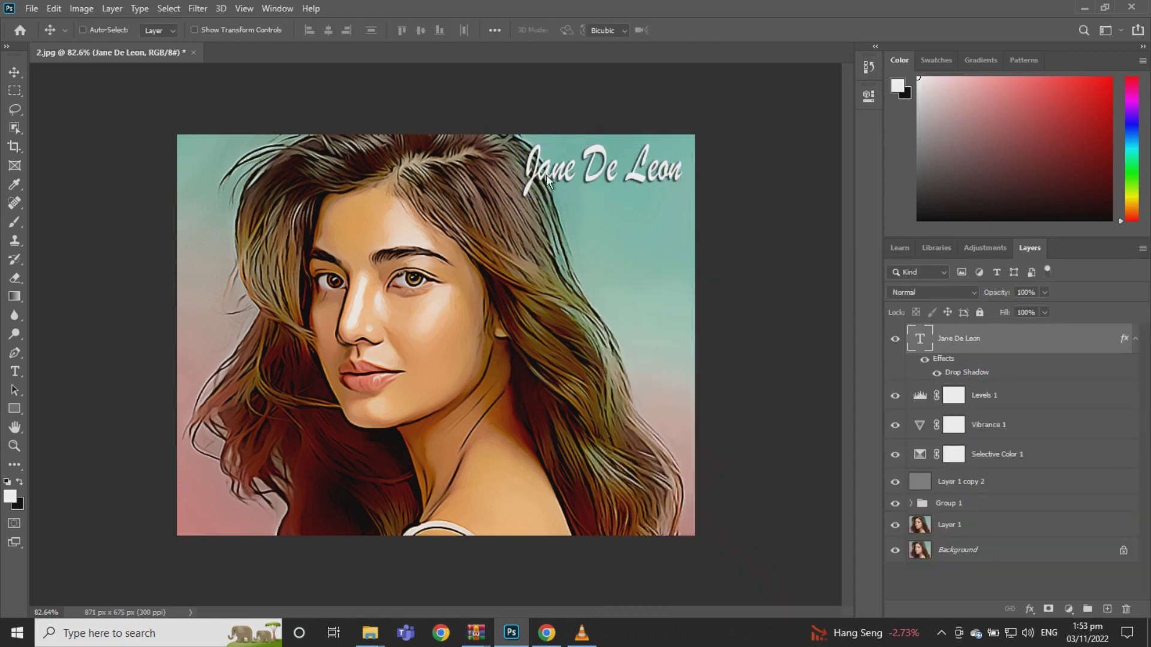
pyautogui.moveTo(524, 199); pyautogui.dragTo(548, 177)
pyautogui.press('Return')
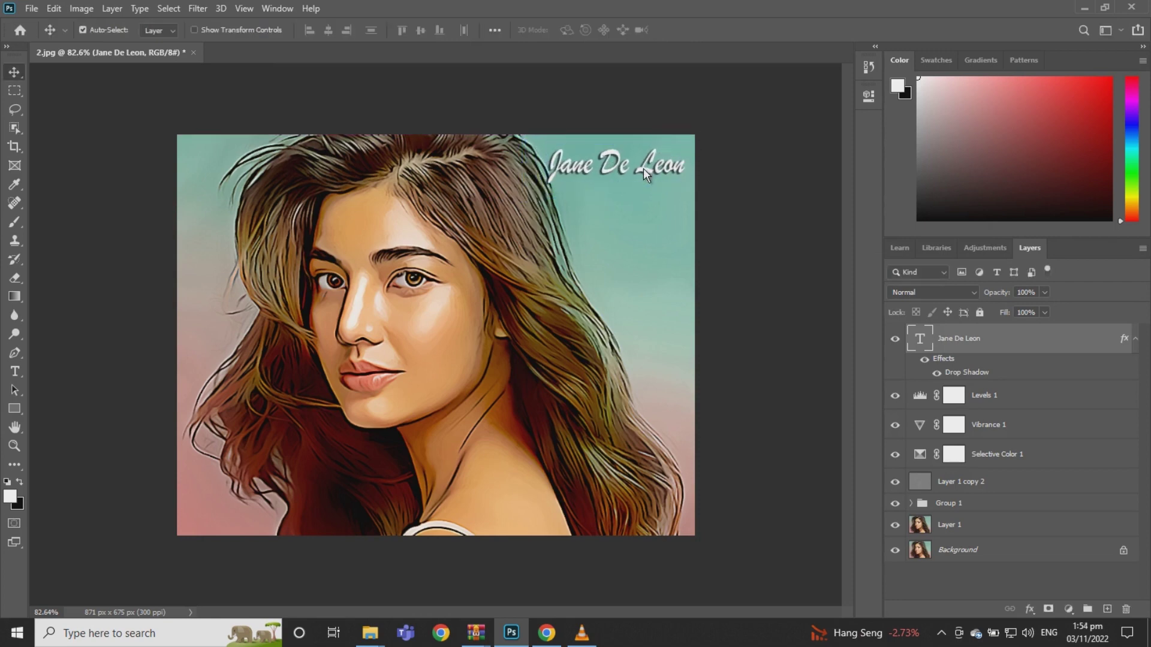